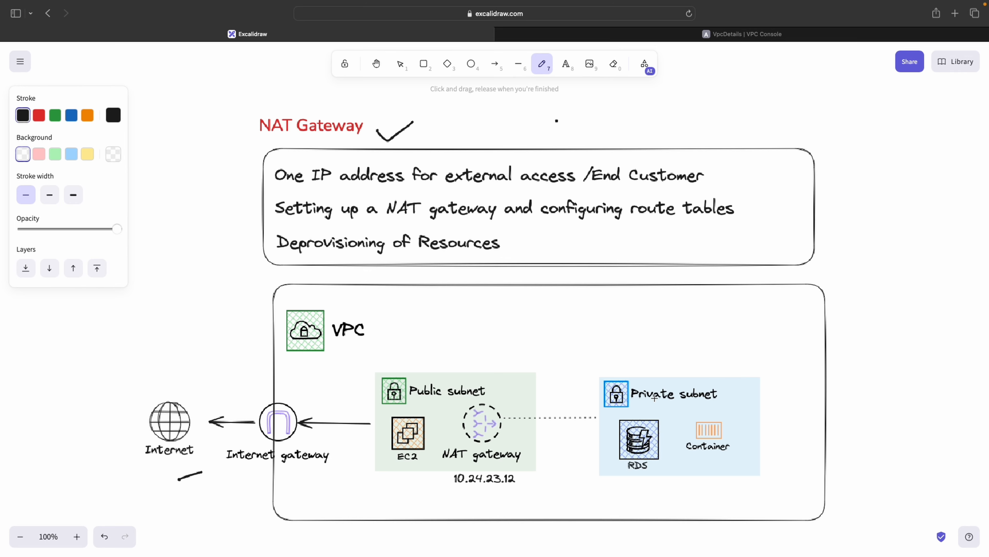
Annotate the VPC diagram with freehand marks around the subnets and a curved arrow from the private subnet toward the public subnet
{"action": "left_click_drag", "start_coordinate": [675, 403], "coordinate": [698, 401]}
{"action": "left_click_drag", "start_coordinate": [722, 405], "coordinate": [741, 403]}
{"action": "mouse_move", "coordinate": [734, 399]}
{"action": "left_mouse_down"}
{"action": "mouse_move", "coordinate": [735, 412]}
{"action": "mouse_move", "coordinate": [722, 398]}
{"action": "mouse_move", "coordinate": [723, 415]}
{"action": "left_mouse_up"}
{"action": "left_click_drag", "start_coordinate": [511, 382], "coordinate": [493, 387]}
{"action": "left_click_drag", "start_coordinate": [515, 401], "coordinate": [518, 402]}
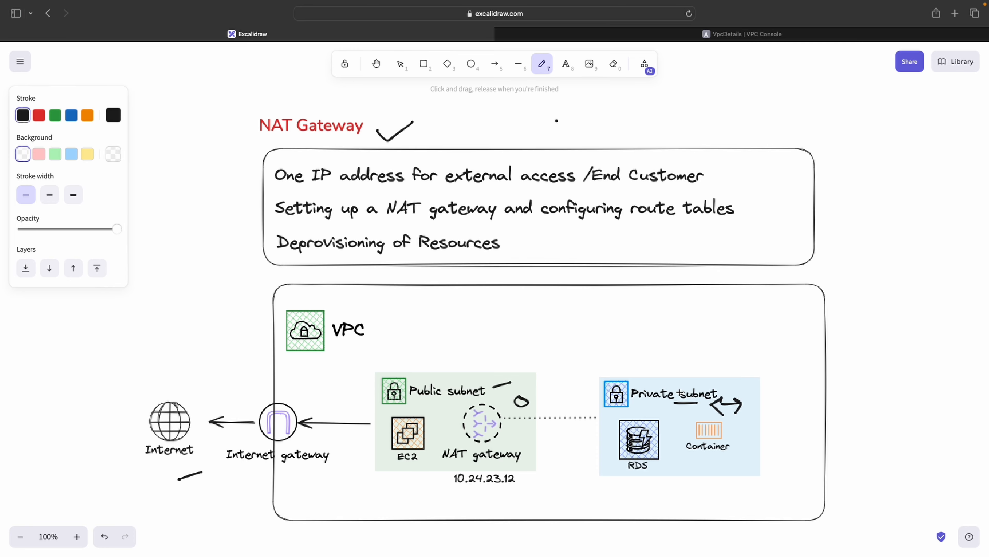
{"action": "left_click_drag", "start_coordinate": [661, 372], "coordinate": [572, 392]}
{"action": "left_click_drag", "start_coordinate": [205, 406], "coordinate": [233, 391]}
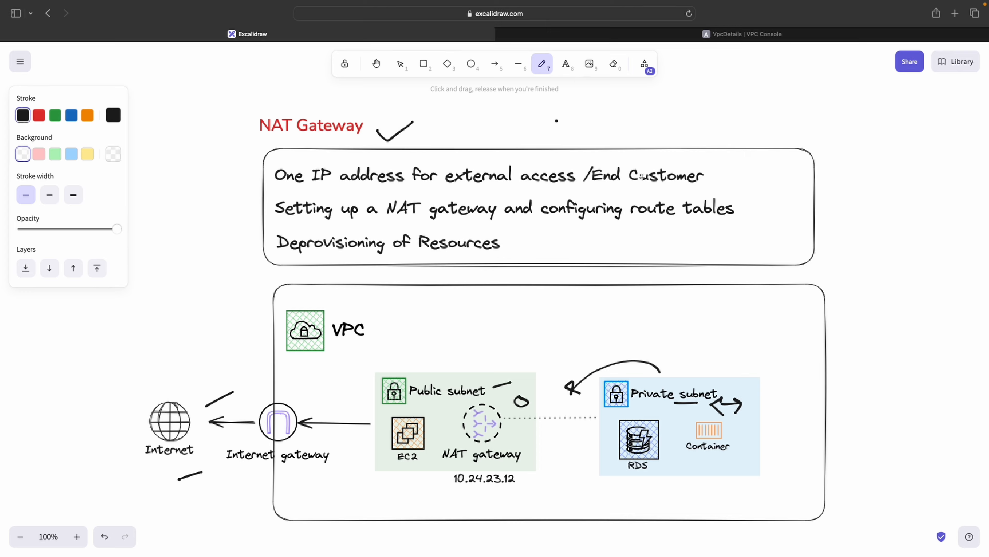
Sketch a boxed label with an arrow, handwritten notes and a small document icon in the canvas's top-right corner
{"action": "mouse_move", "coordinate": [682, 91]}
{"action": "left_mouse_down"}
{"action": "mouse_move", "coordinate": [724, 91]}
{"action": "mouse_move", "coordinate": [685, 126]}
{"action": "mouse_move", "coordinate": [731, 117]}
{"action": "mouse_move", "coordinate": [723, 92]}
{"action": "mouse_move", "coordinate": [700, 111]}
{"action": "mouse_move", "coordinate": [724, 104]}
{"action": "mouse_move", "coordinate": [718, 120]}
{"action": "mouse_move", "coordinate": [708, 117]}
{"action": "mouse_move", "coordinate": [793, 104]}
{"action": "mouse_move", "coordinate": [737, 139]}
{"action": "mouse_move", "coordinate": [760, 138]}
{"action": "left_mouse_up"}
{"action": "left_click", "coordinate": [683, 91]}
{"action": "left_click", "coordinate": [757, 129]}
{"action": "left_click_drag", "start_coordinate": [765, 130], "coordinate": [782, 135]}
{"action": "mouse_move", "coordinate": [787, 132]}
{"action": "left_mouse_down"}
{"action": "mouse_move", "coordinate": [797, 130]}
{"action": "mouse_move", "coordinate": [802, 145]}
{"action": "mouse_move", "coordinate": [835, 140]}
{"action": "mouse_move", "coordinate": [840, 127]}
{"action": "mouse_move", "coordinate": [921, 122]}
{"action": "left_mouse_up"}
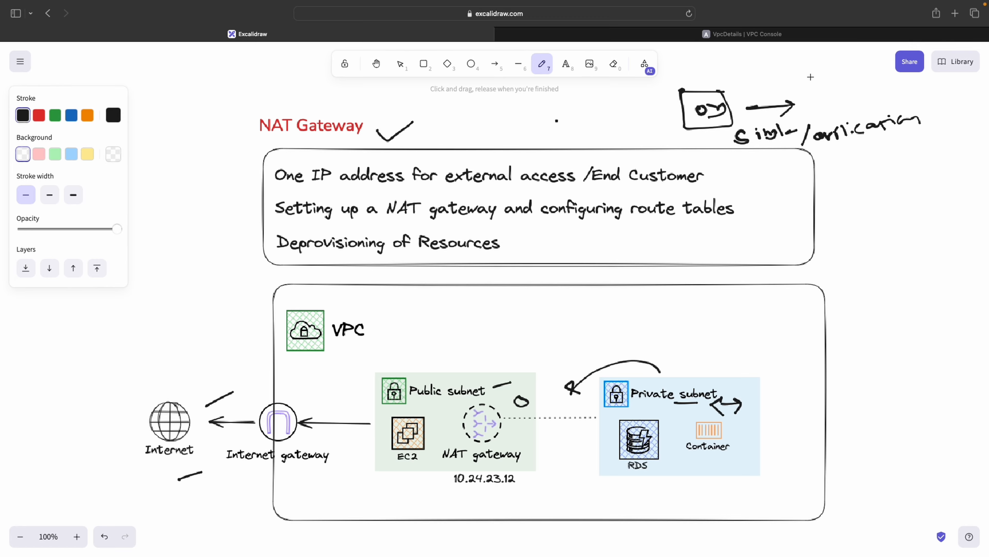
{"action": "left_click", "coordinate": [810, 66]}
{"action": "mouse_move", "coordinate": [809, 66]}
{"action": "left_mouse_down"}
{"action": "mouse_move", "coordinate": [845, 60]}
{"action": "mouse_move", "coordinate": [811, 93]}
{"action": "mouse_move", "coordinate": [840, 104]}
{"action": "mouse_move", "coordinate": [843, 60]}
{"action": "mouse_move", "coordinate": [849, 89]}
{"action": "mouse_move", "coordinate": [865, 60]}
{"action": "mouse_move", "coordinate": [867, 80]}
{"action": "mouse_move", "coordinate": [886, 77]}
{"action": "left_mouse_up"}
{"action": "left_click", "coordinate": [851, 67]}
{"action": "left_click", "coordinate": [860, 68]}
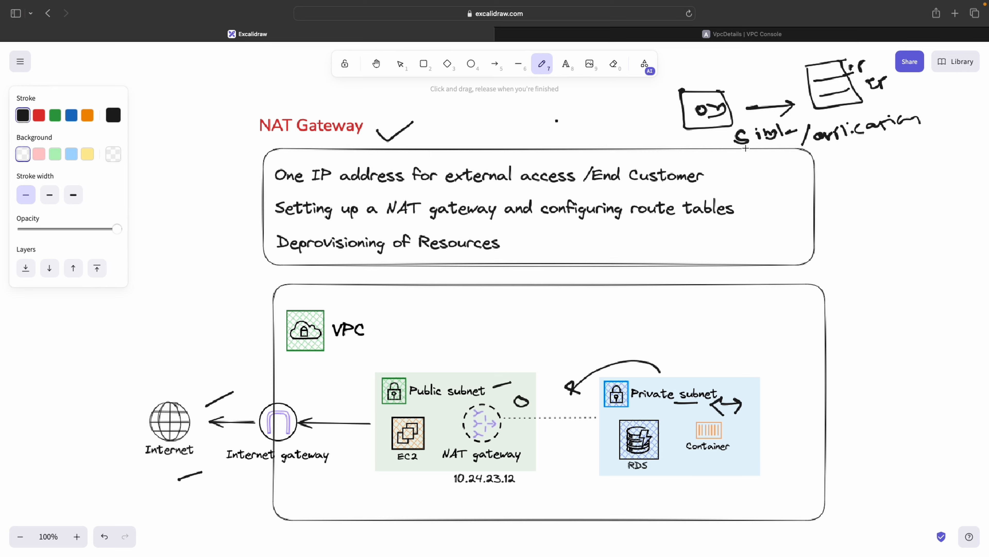
Underline NAT Gateway, IP address and 10.24.23.12, add an arrow after the IP, and write apps under Container
{"action": "left_click_drag", "start_coordinate": [299, 137], "coordinate": [312, 138]}
{"action": "left_click_drag", "start_coordinate": [299, 191], "coordinate": [395, 190]}
{"action": "left_click_drag", "start_coordinate": [450, 489], "coordinate": [523, 491]}
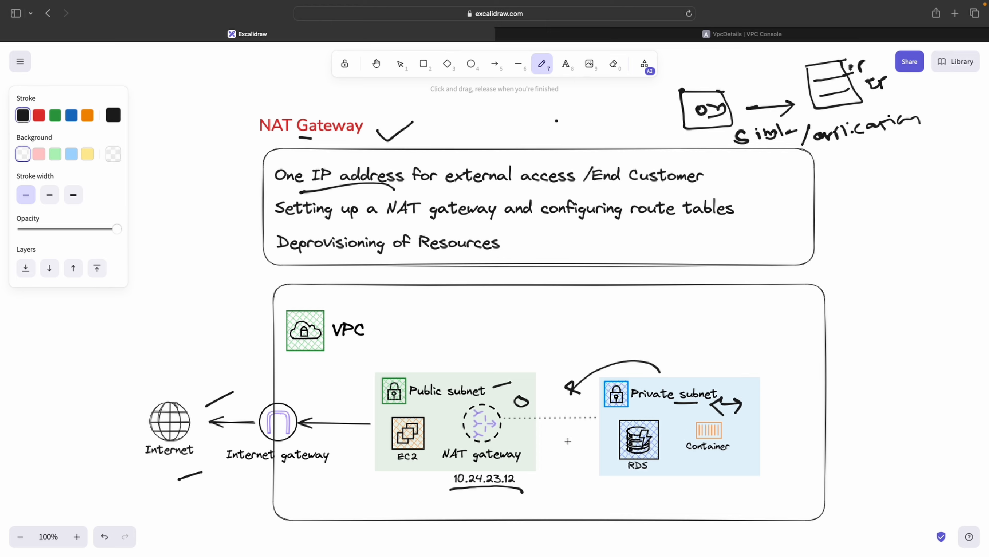
{"action": "left_click_drag", "start_coordinate": [703, 456], "coordinate": [736, 470]}
{"action": "left_click_drag", "start_coordinate": [746, 463], "coordinate": [768, 462]}
{"action": "mouse_move", "coordinate": [521, 483]}
{"action": "left_mouse_down"}
{"action": "mouse_move", "coordinate": [537, 480]}
{"action": "mouse_move", "coordinate": [548, 492]}
{"action": "left_mouse_up"}
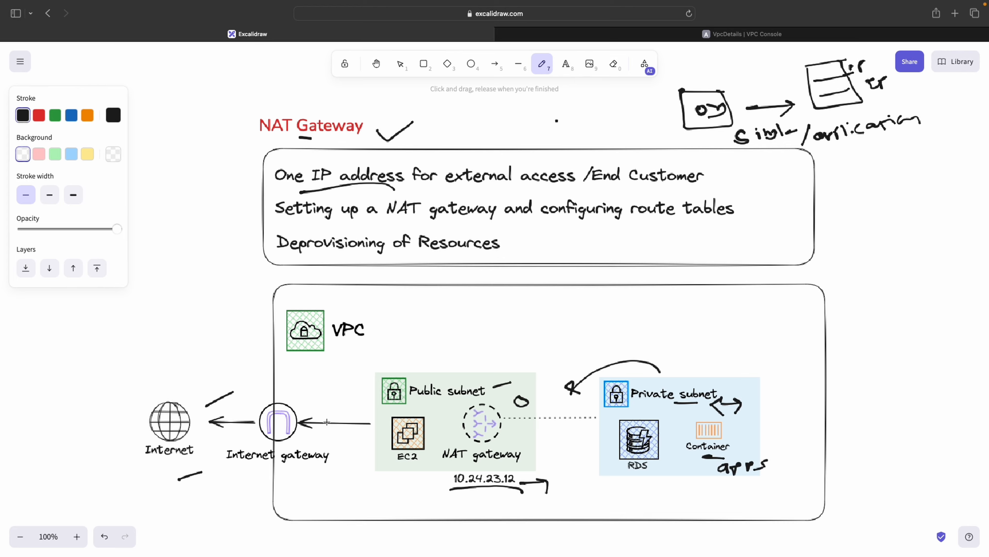
Underline Public subnet and route tables, and add marks beneath Internet gateway and EC2
{"action": "left_click_drag", "start_coordinate": [269, 470], "coordinate": [290, 469]}
{"action": "left_click_drag", "start_coordinate": [407, 479], "coordinate": [429, 473]}
{"action": "left_click_drag", "start_coordinate": [263, 479], "coordinate": [284, 474]}
{"action": "left_click_drag", "start_coordinate": [420, 398], "coordinate": [442, 397]}
{"action": "left_click_drag", "start_coordinate": [660, 220], "coordinate": [676, 223]}
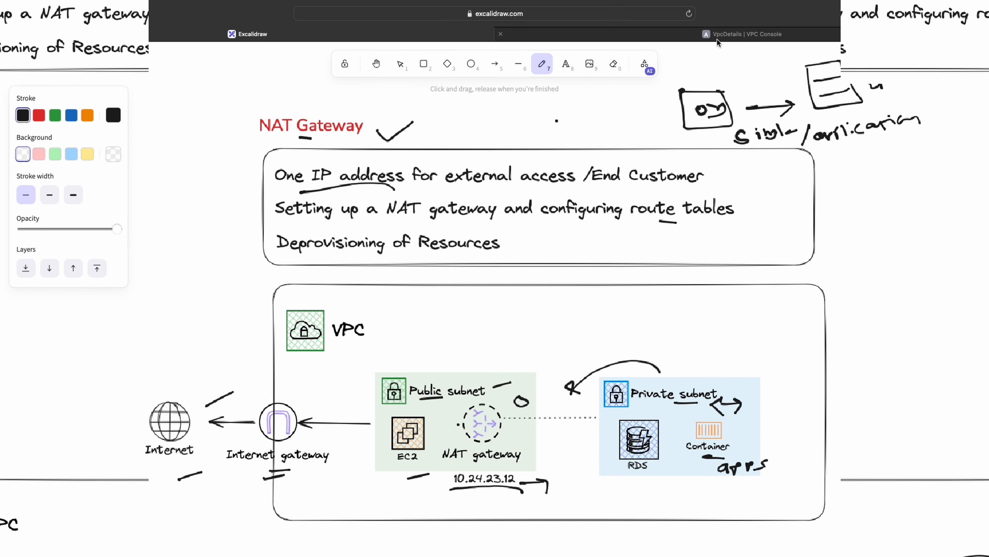
Switch to the VPC console tab and examine the VPC's resource map of subnets, route tables and network connections
{"action": "left_click", "coordinate": [717, 35]}
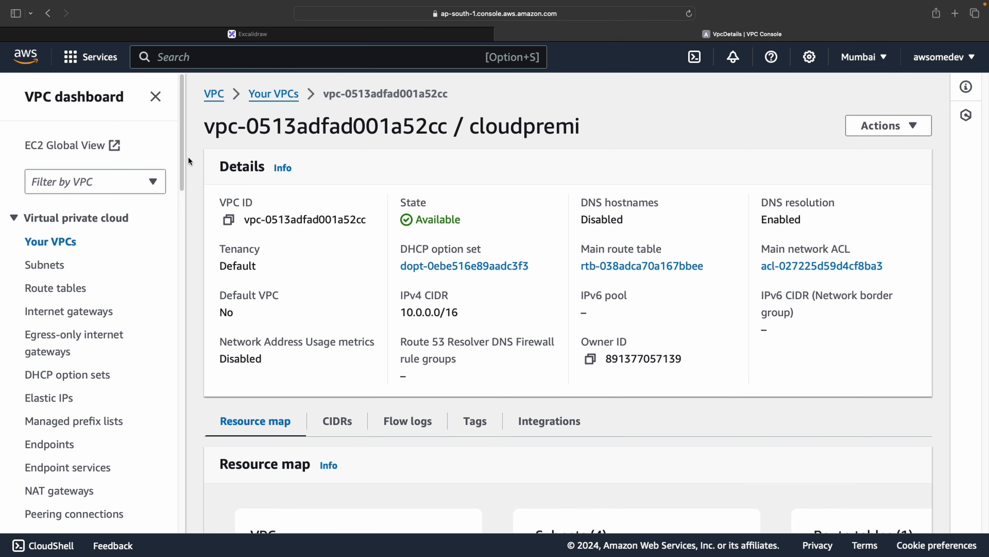
{"action": "scroll", "coordinate": [385, 269], "scroll_direction": "down", "scroll_amount": 1}
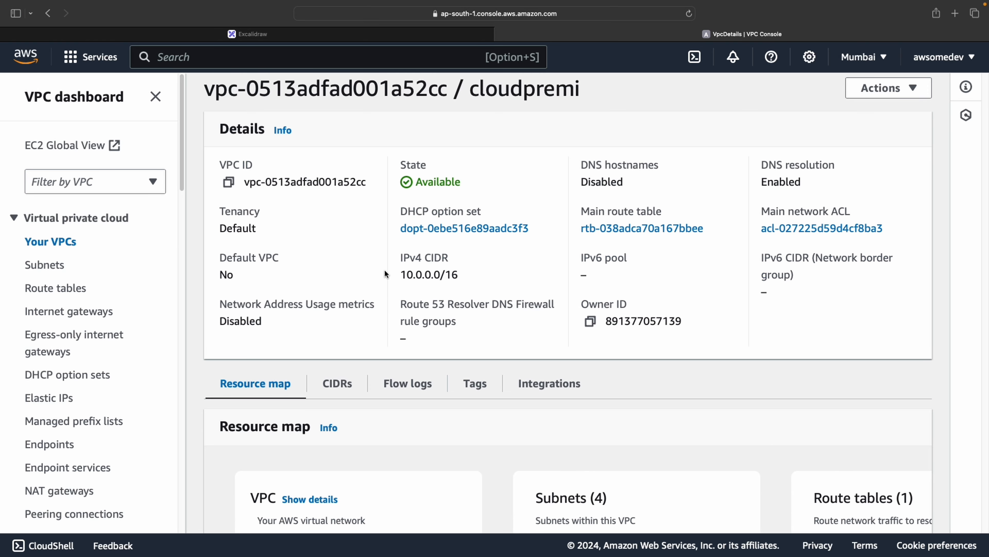
{"action": "scroll", "coordinate": [464, 278], "scroll_direction": "down", "scroll_amount": 6}
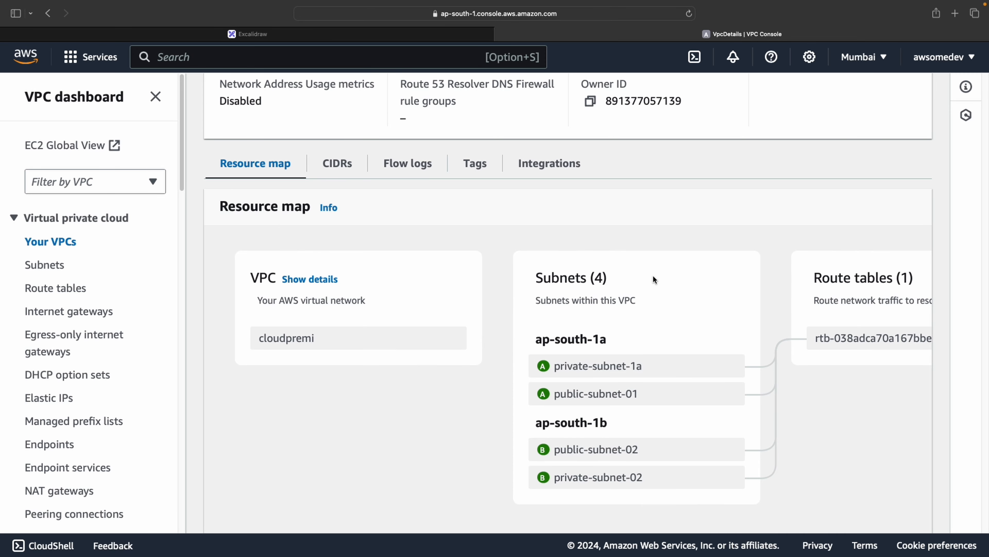
{"action": "scroll", "coordinate": [625, 503], "scroll_direction": "down", "scroll_amount": 1}
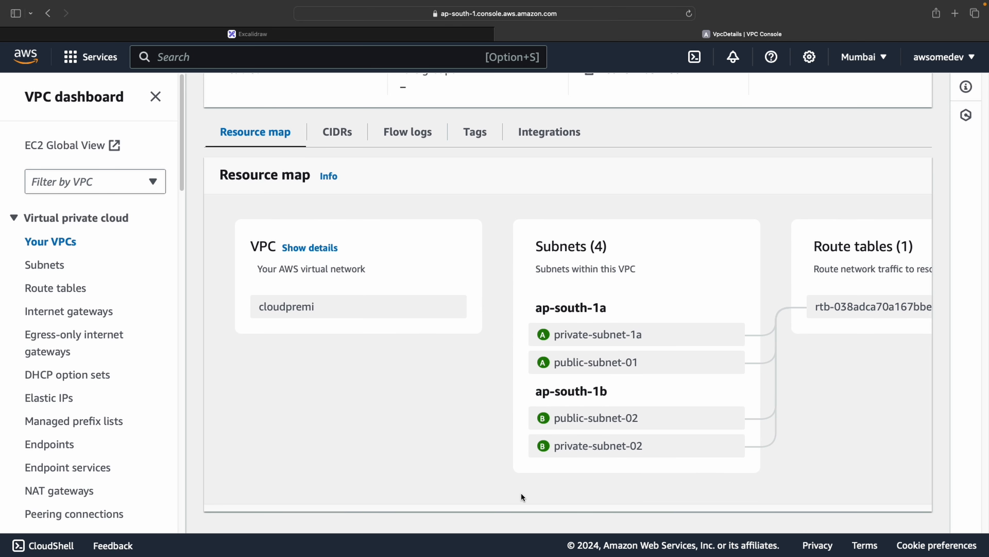
{"action": "left_click_drag", "start_coordinate": [824, 427], "coordinate": [578, 477]}
{"action": "left_click", "coordinate": [692, 492]}
{"action": "scroll", "coordinate": [701, 492], "scroll_direction": "up", "scroll_amount": 1}
{"action": "scroll", "coordinate": [709, 492], "scroll_direction": "down", "scroll_amount": 1}
{"action": "scroll", "coordinate": [737, 508], "scroll_direction": "right", "scroll_amount": 10}
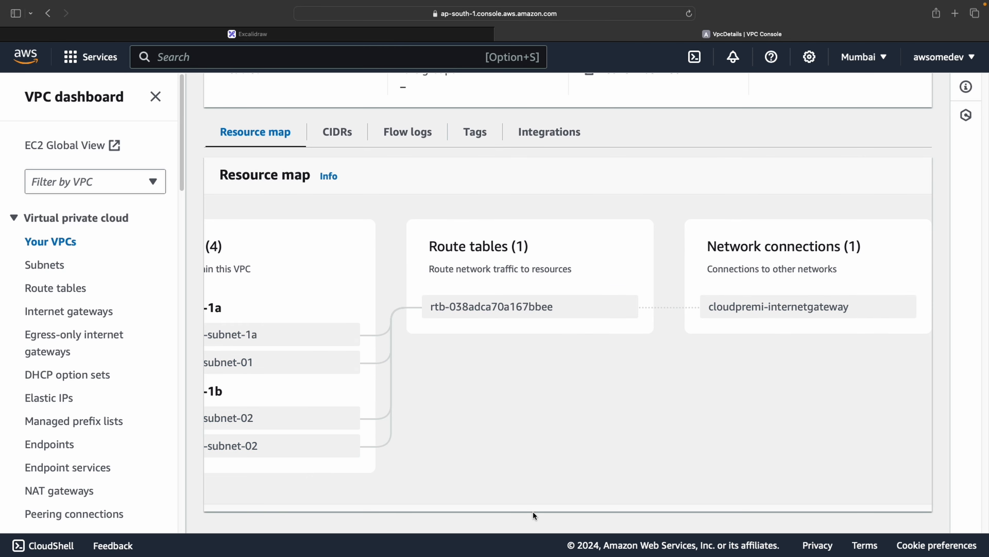
Open the route tables list and review the selected route table's subnet associations
{"action": "left_click_drag", "start_coordinate": [533, 512], "coordinate": [394, 524]}
{"action": "left_click", "coordinate": [611, 469]}
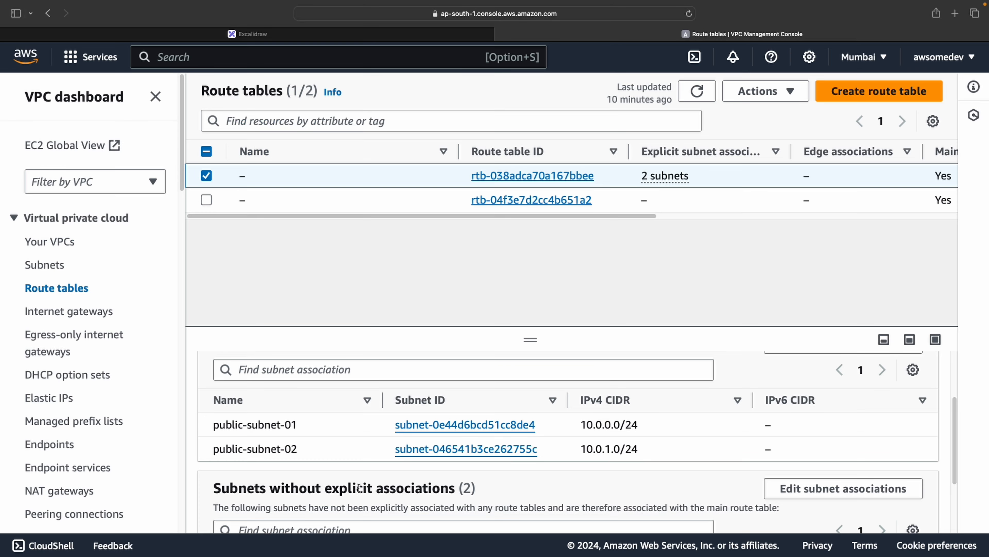
{"action": "scroll", "coordinate": [362, 487], "scroll_direction": "down", "scroll_amount": 2}
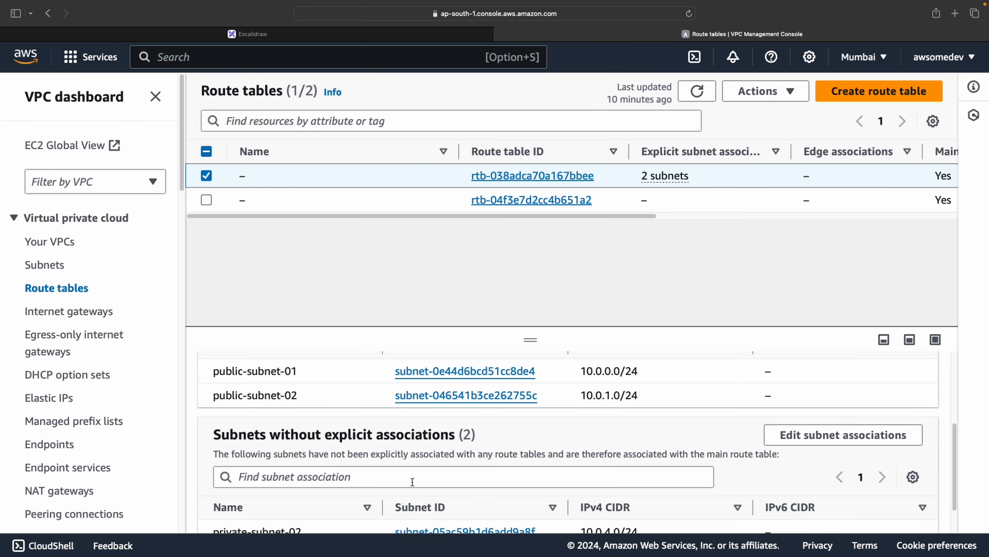
{"action": "scroll", "coordinate": [656, 436], "scroll_direction": "down", "scroll_amount": 2}
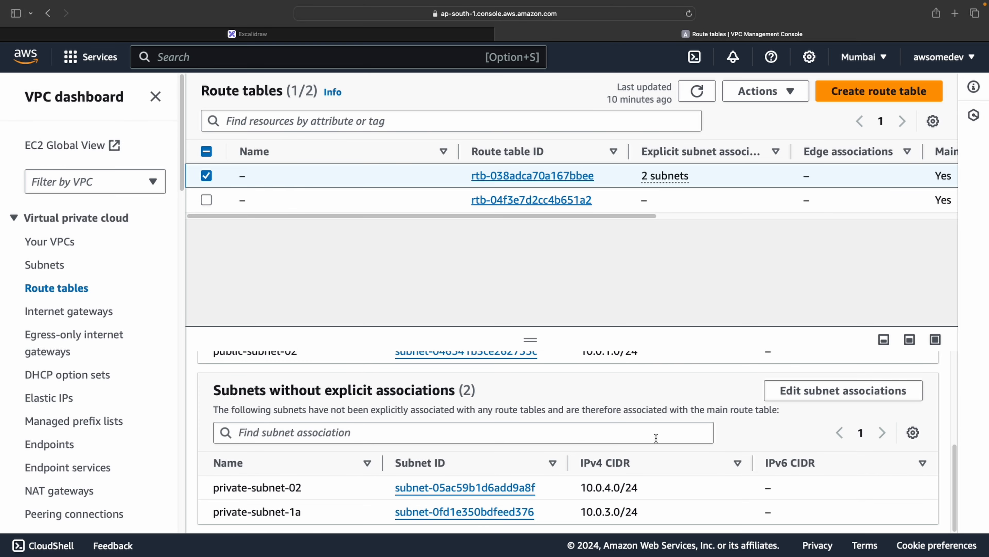
{"action": "scroll", "coordinate": [542, 420], "scroll_direction": "up", "scroll_amount": 5}
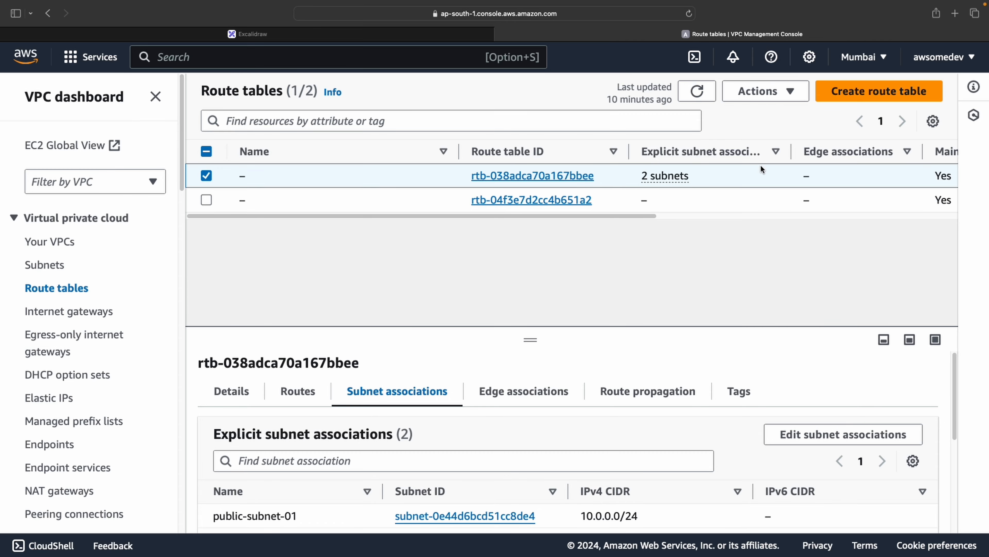
{"action": "left_click", "coordinate": [697, 91]}
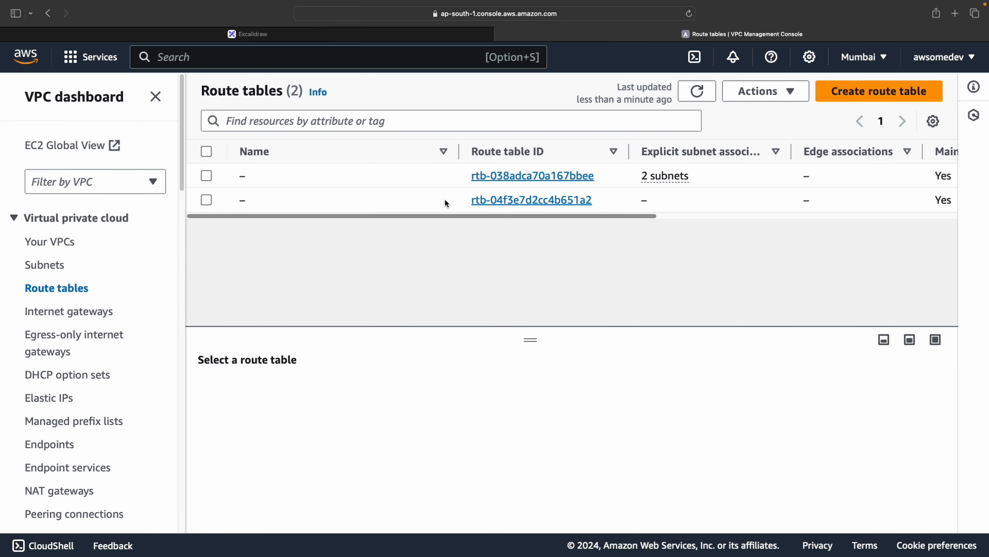
{"action": "left_click", "coordinate": [867, 93]}
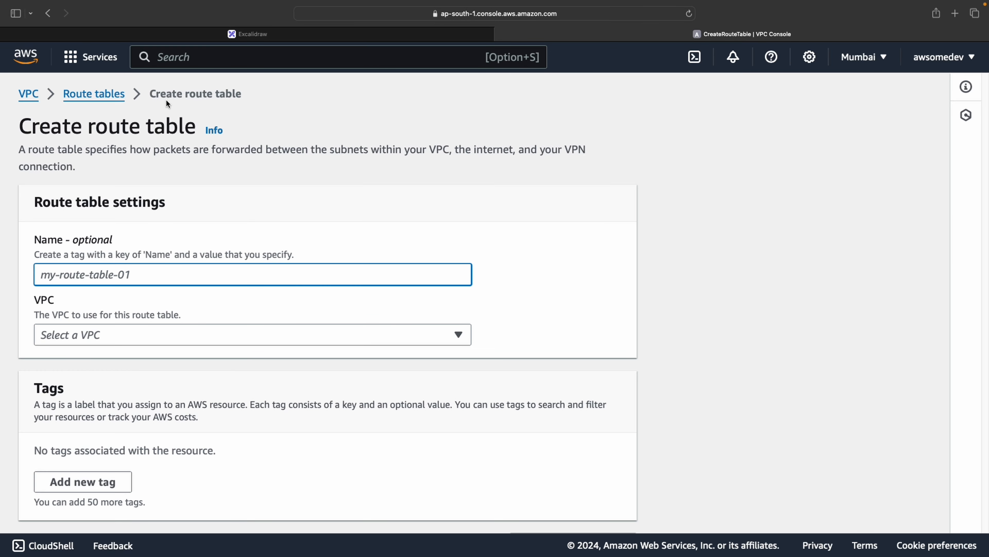
{"action": "left_click", "coordinate": [94, 94]}
Open the main route table and inspect its 0.0.0.0/0 route to the internet gateway
{"action": "left_click", "coordinate": [473, 183]}
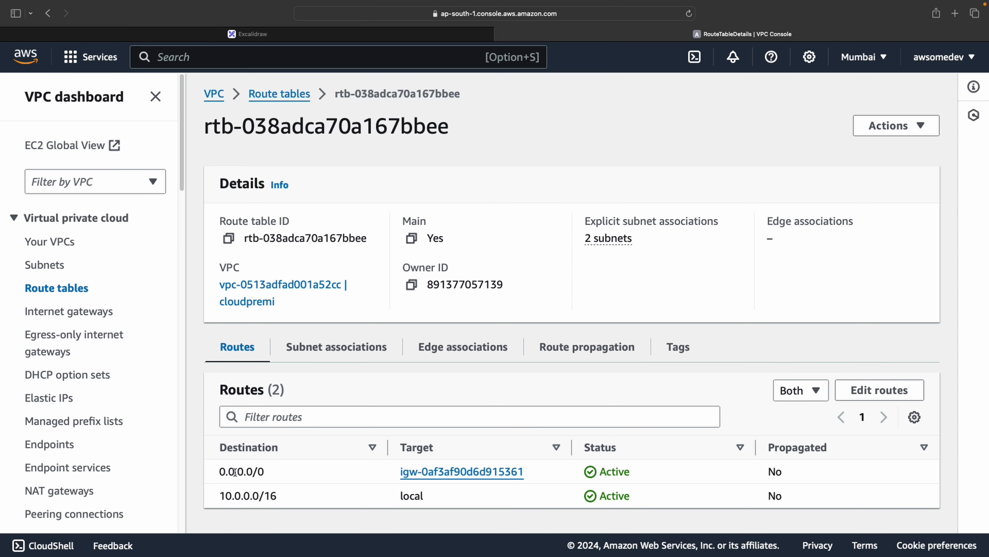
{"action": "left_click_drag", "start_coordinate": [219, 470], "coordinate": [335, 472]}
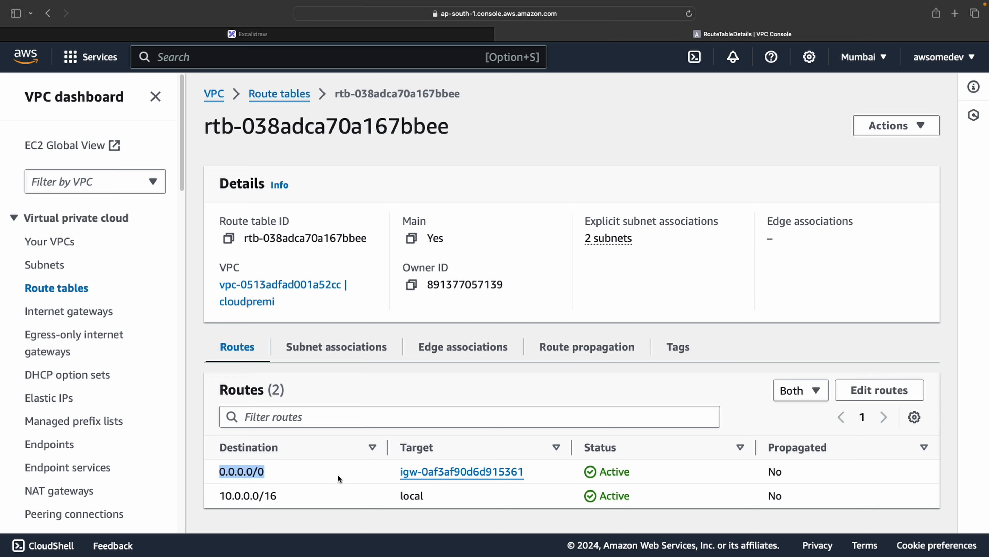
{"action": "left_click", "coordinate": [331, 469]}
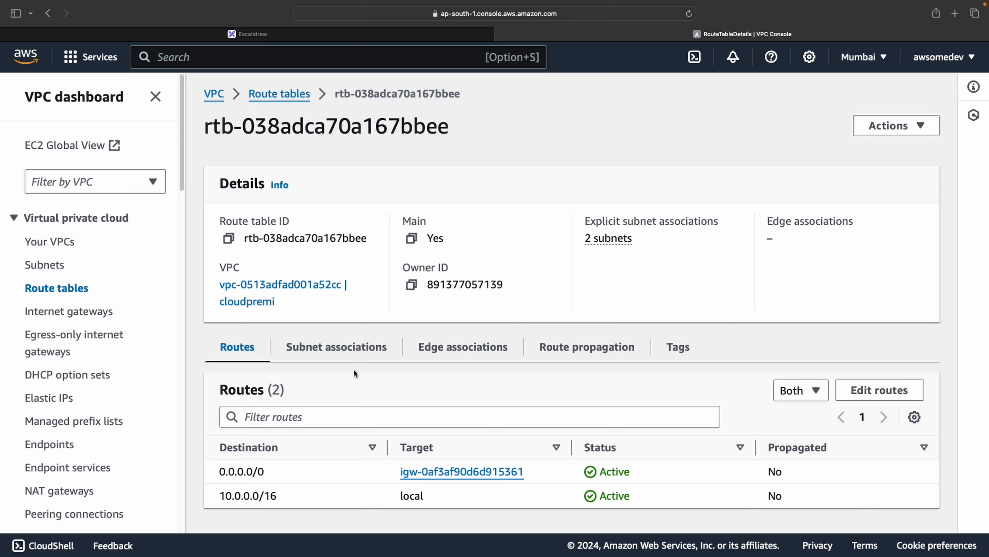
Create a route table named cloudpremi-private-routes in the vpc-0513adfad001a52cc (cloudpremi) VPC
{"action": "left_click", "coordinate": [292, 104]}
{"action": "left_click", "coordinate": [873, 92]}
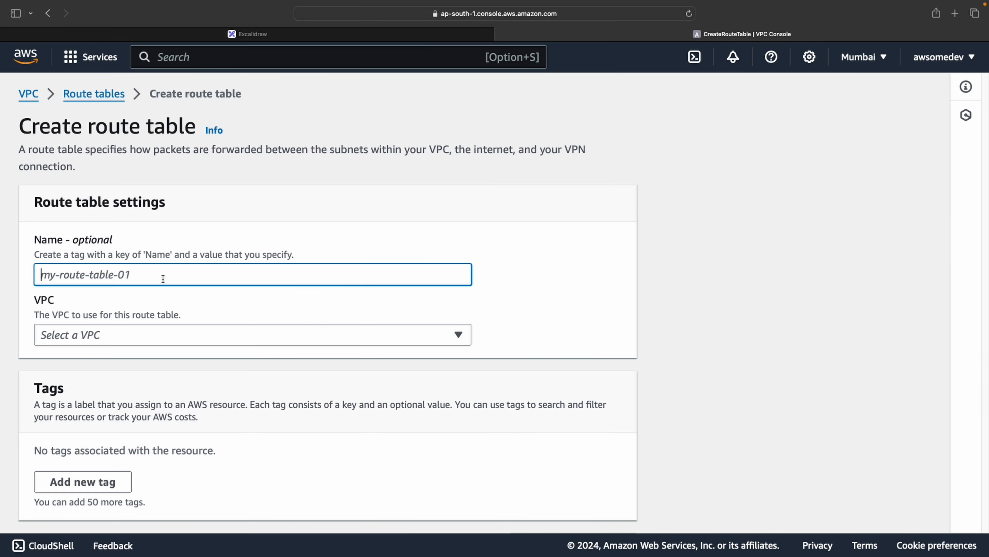
{"action": "type", "text": "cloud"}
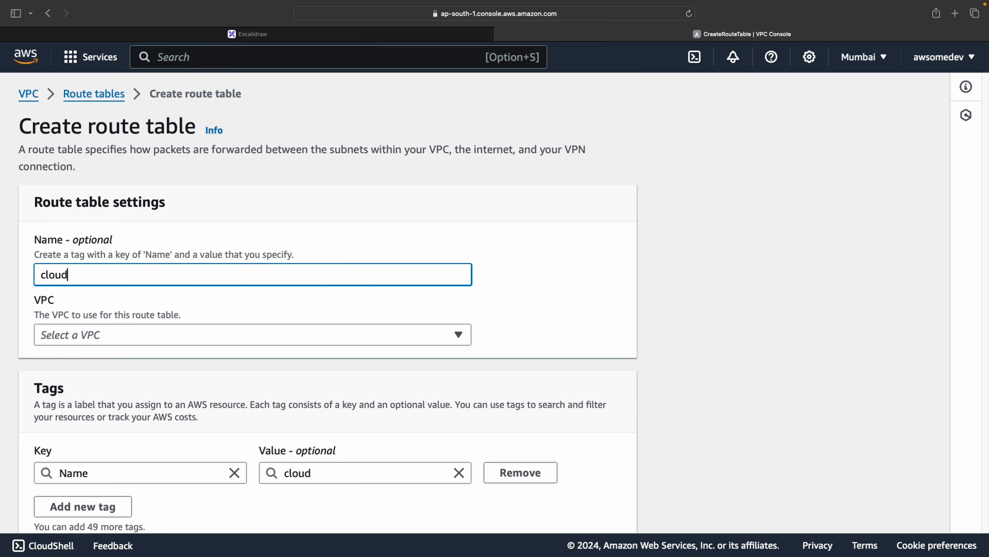
{"action": "type", "text": "premi-"}
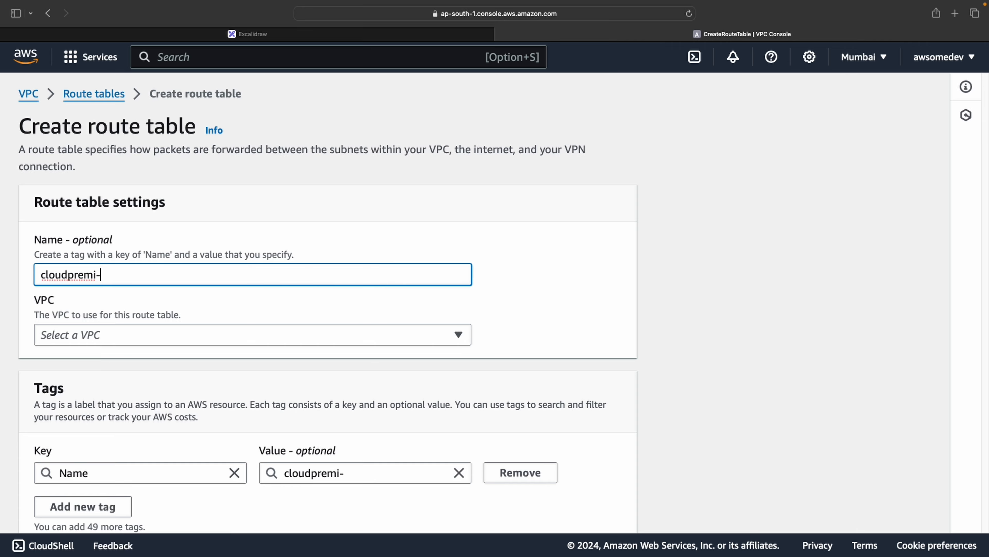
{"action": "type", "text": "private-"}
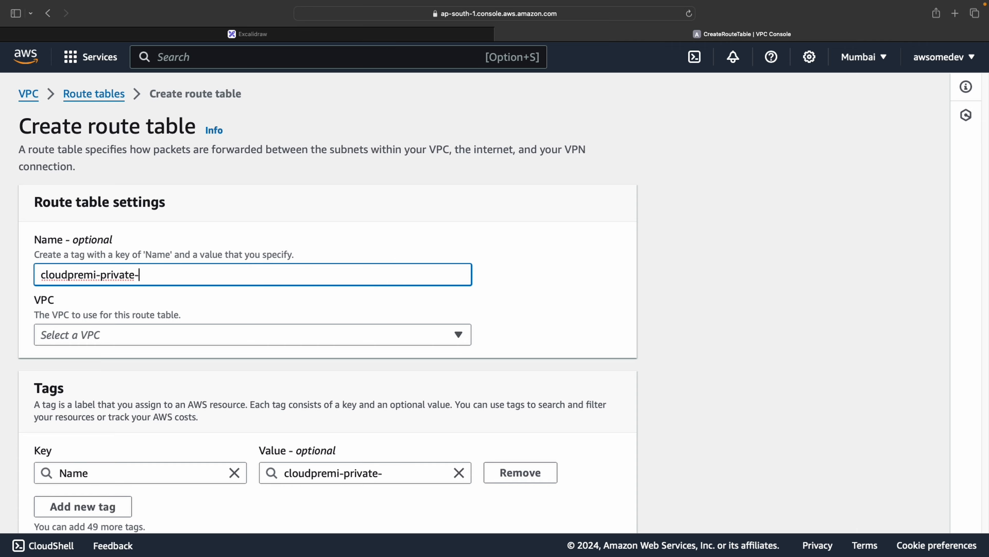
{"action": "type", "text": "routes"}
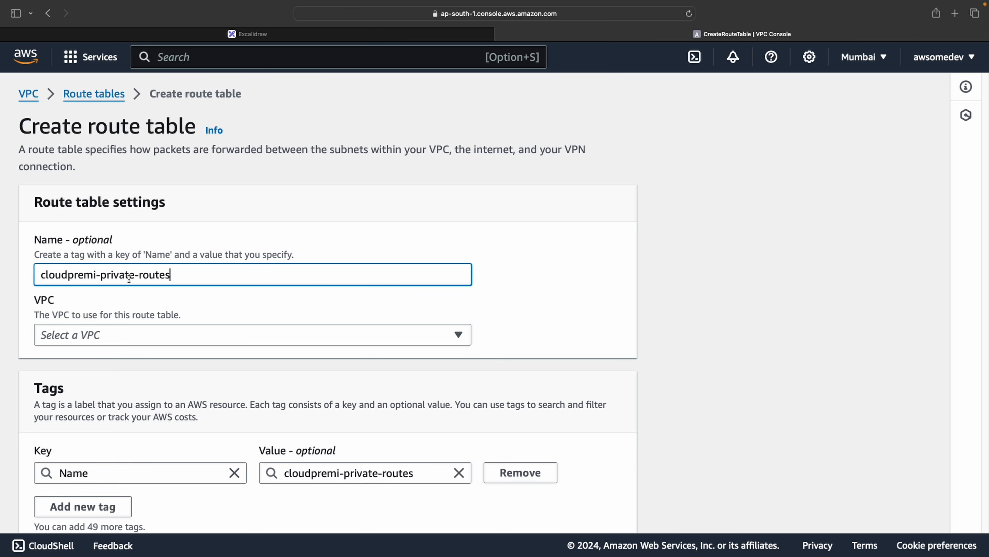
{"action": "left_click", "coordinate": [153, 330]}
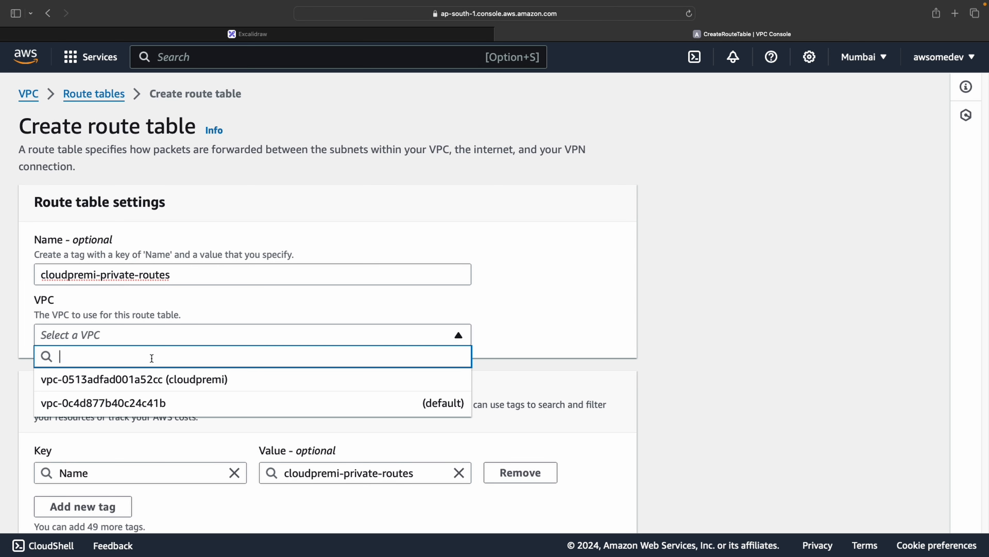
{"action": "left_click", "coordinate": [153, 380]}
{"action": "scroll", "coordinate": [239, 346], "scroll_direction": "down", "scroll_amount": 2}
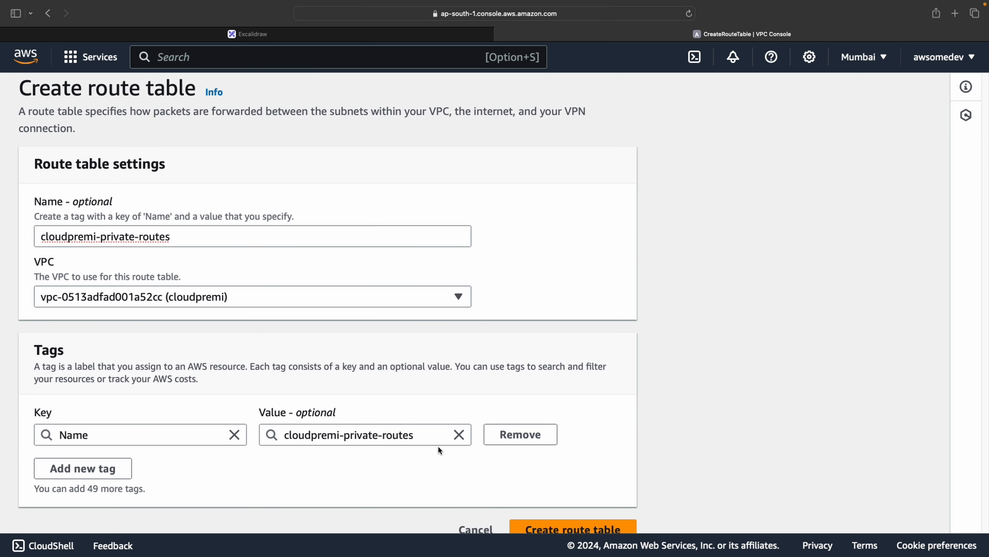
{"action": "left_click", "coordinate": [544, 526]}
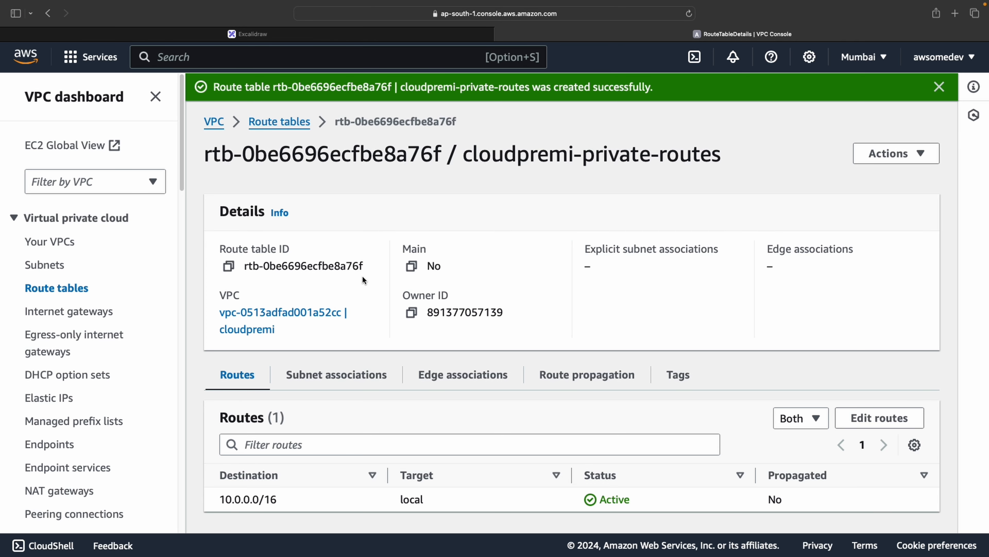
Associate private-subnet-02 and private-subnet-1a with the new cloudpremi-private-routes route table
{"action": "left_click", "coordinate": [316, 375]}
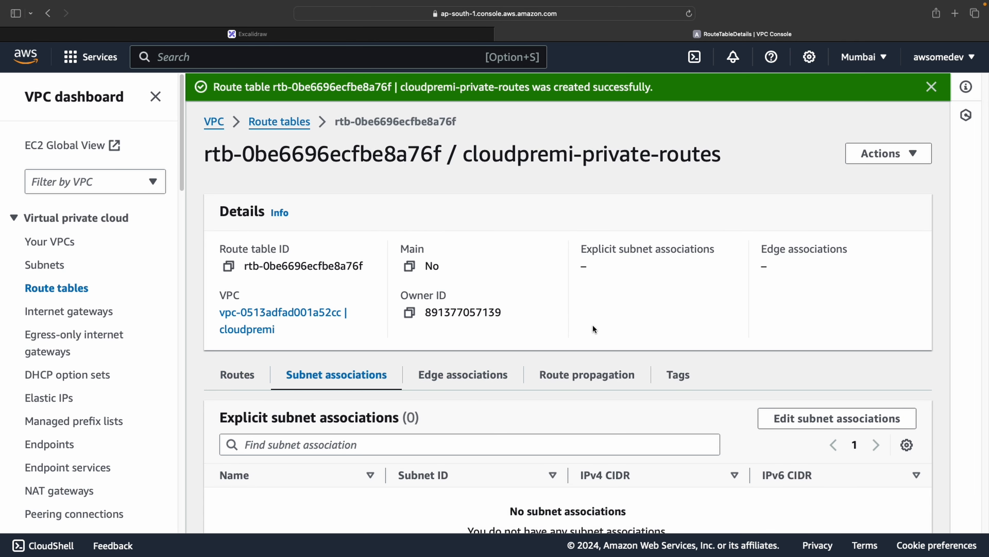
{"action": "left_click", "coordinate": [775, 410]}
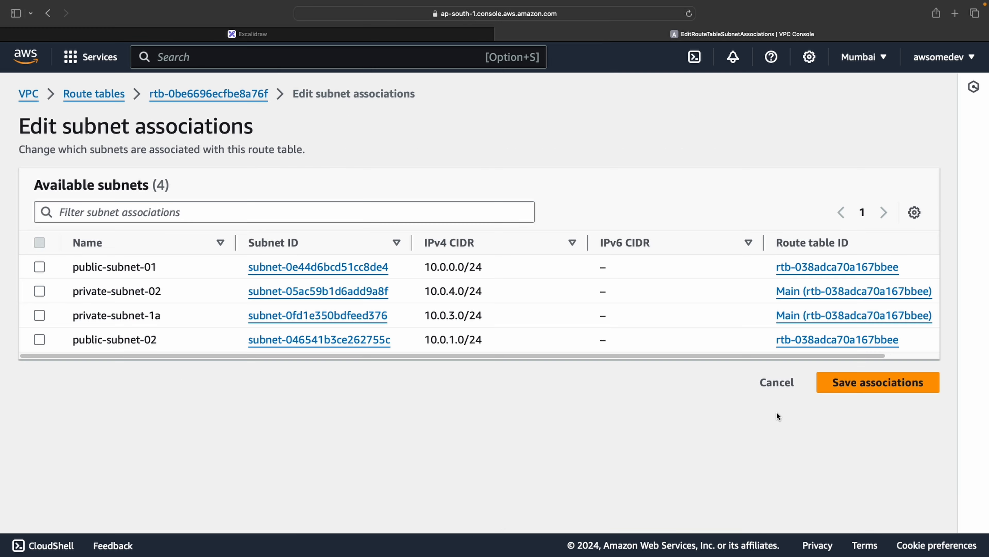
{"action": "left_click", "coordinate": [40, 291]}
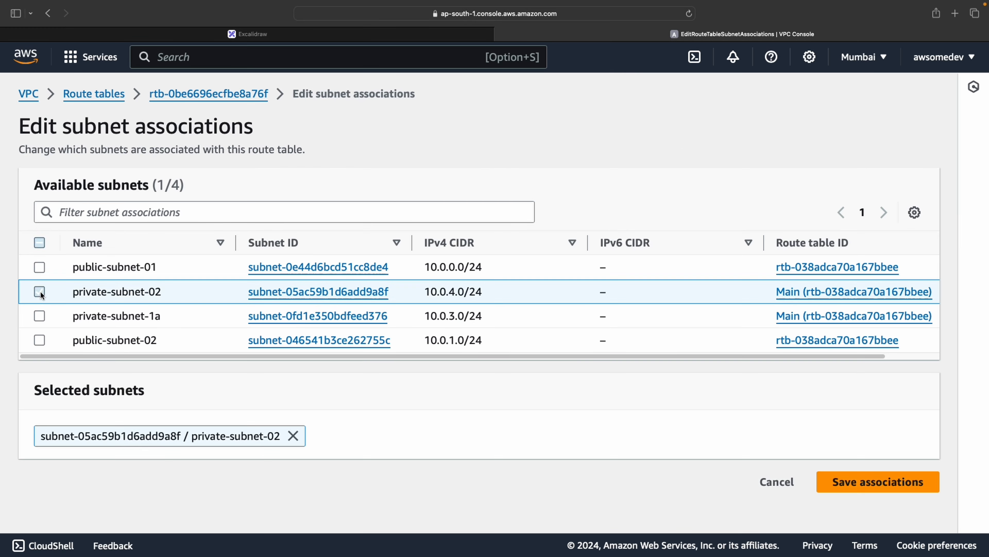
{"action": "left_click", "coordinate": [41, 315]}
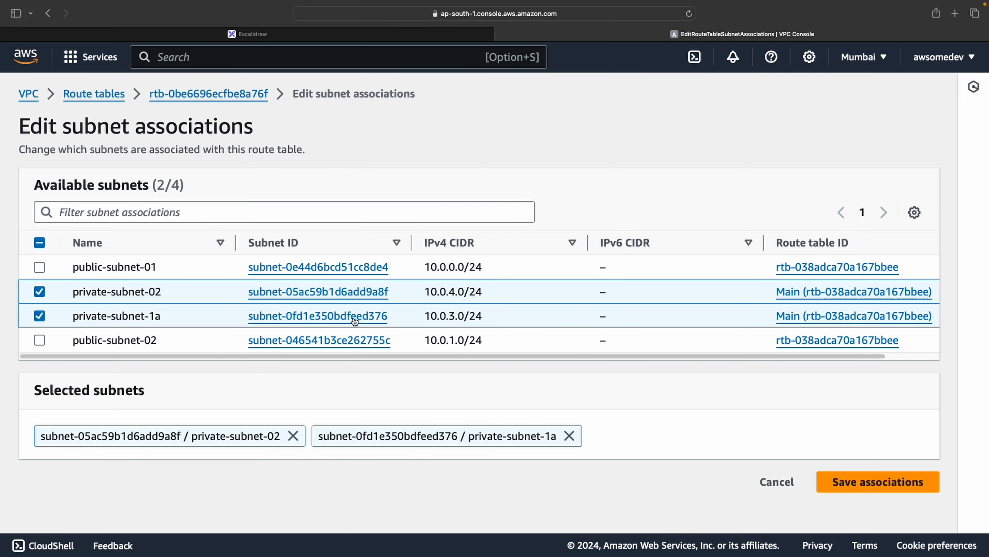
{"action": "left_click", "coordinate": [821, 477]}
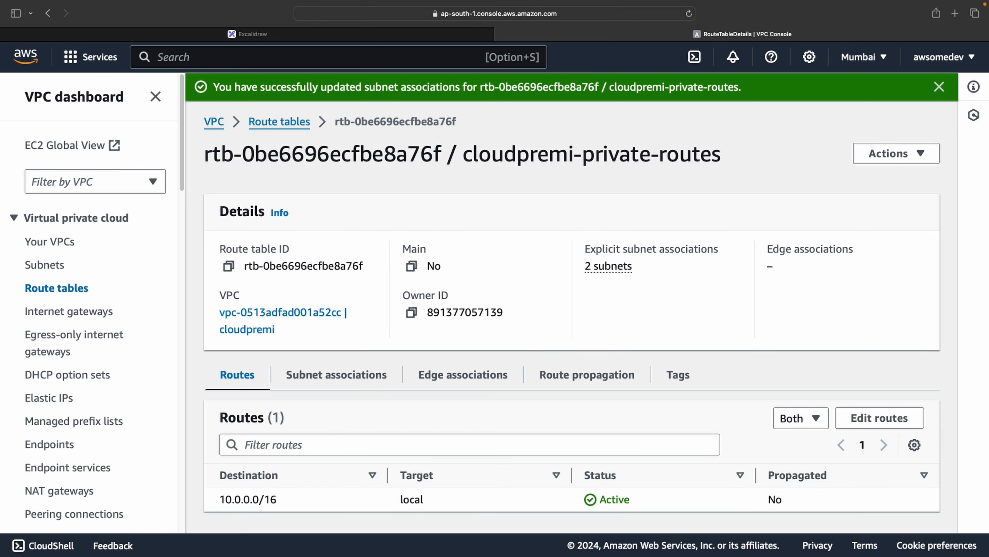
{"action": "left_click", "coordinate": [940, 87]}
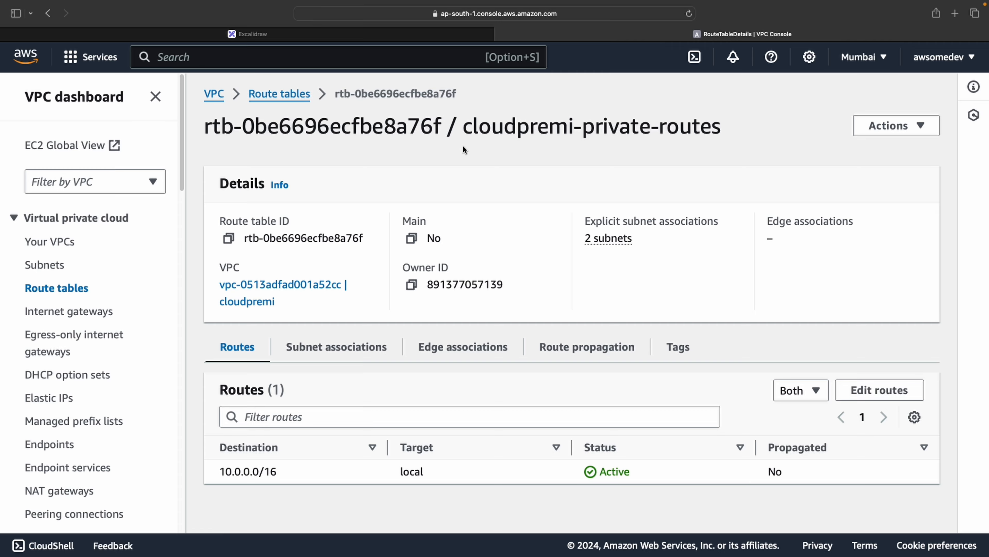
{"action": "left_click_drag", "start_coordinate": [462, 130], "coordinate": [718, 122]}
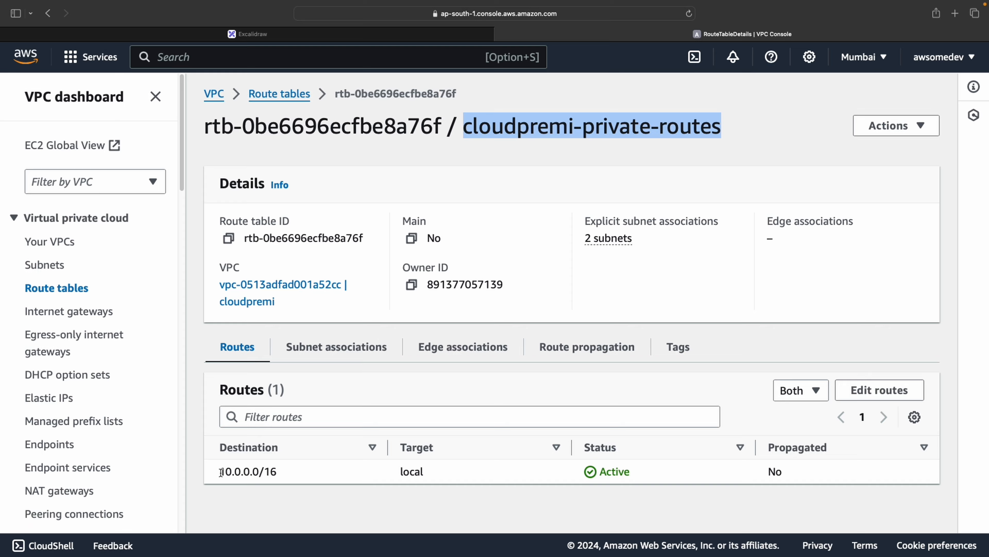
Try to add a 0.0.0.0/0 route targeting a NAT Gateway to the cloudpremi-private-routes route table
{"action": "left_click_drag", "start_coordinate": [221, 472], "coordinate": [343, 472]}
{"action": "left_click", "coordinate": [346, 475]}
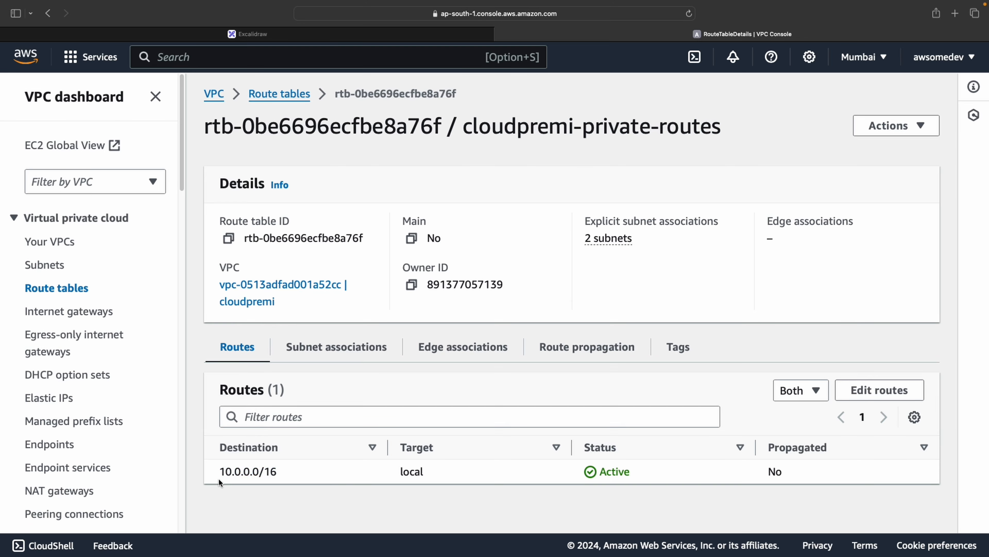
{"action": "left_click_drag", "start_coordinate": [219, 479], "coordinate": [296, 475]}
{"action": "left_click", "coordinate": [296, 474]}
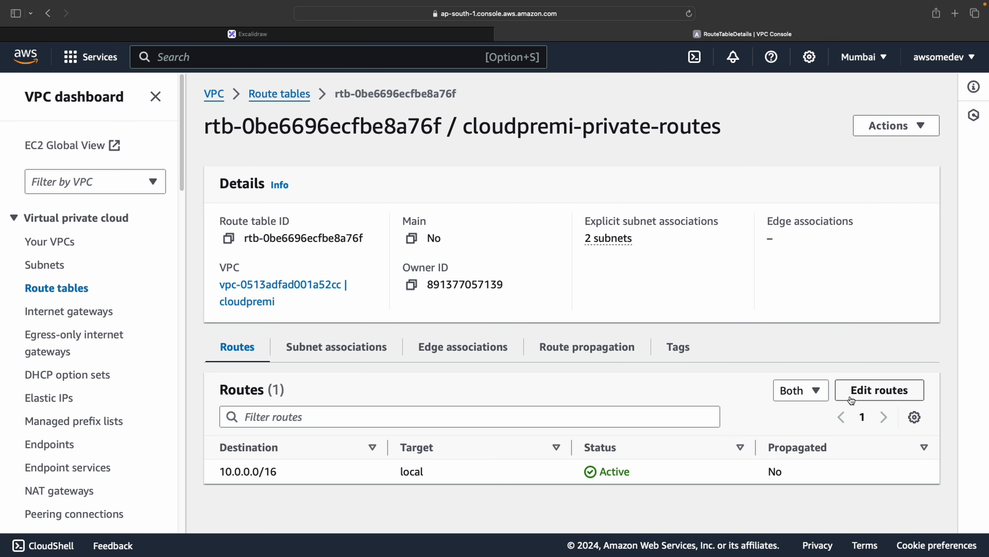
{"action": "left_click", "coordinate": [847, 390]}
{"action": "left_click", "coordinate": [71, 264]}
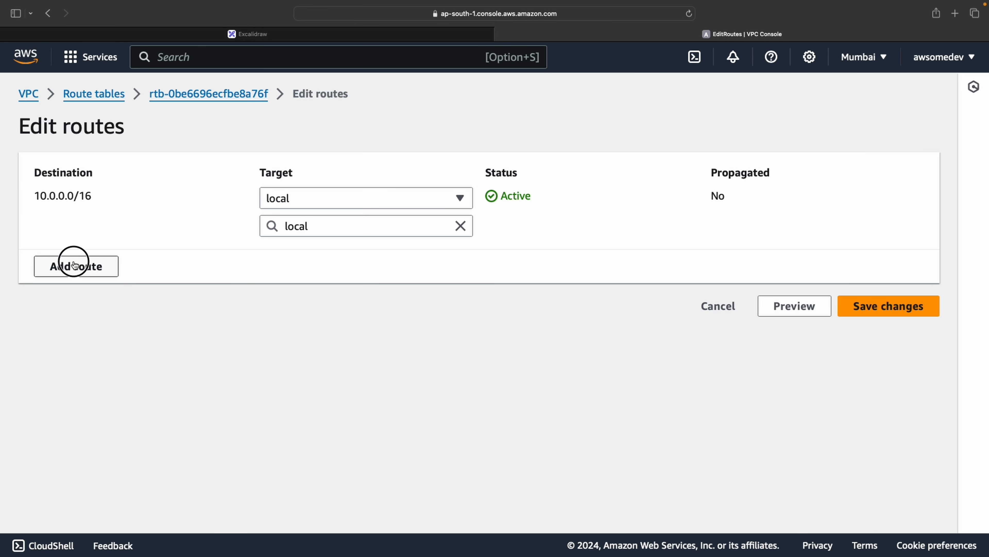
{"action": "left_click", "coordinate": [99, 258]}
{"action": "left_click", "coordinate": [99, 278]}
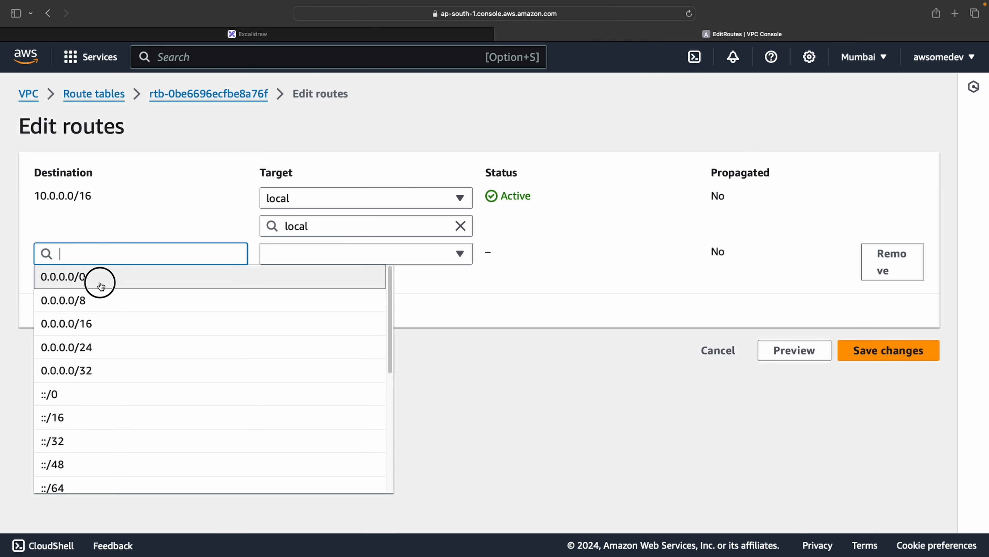
{"action": "left_click", "coordinate": [306, 254]}
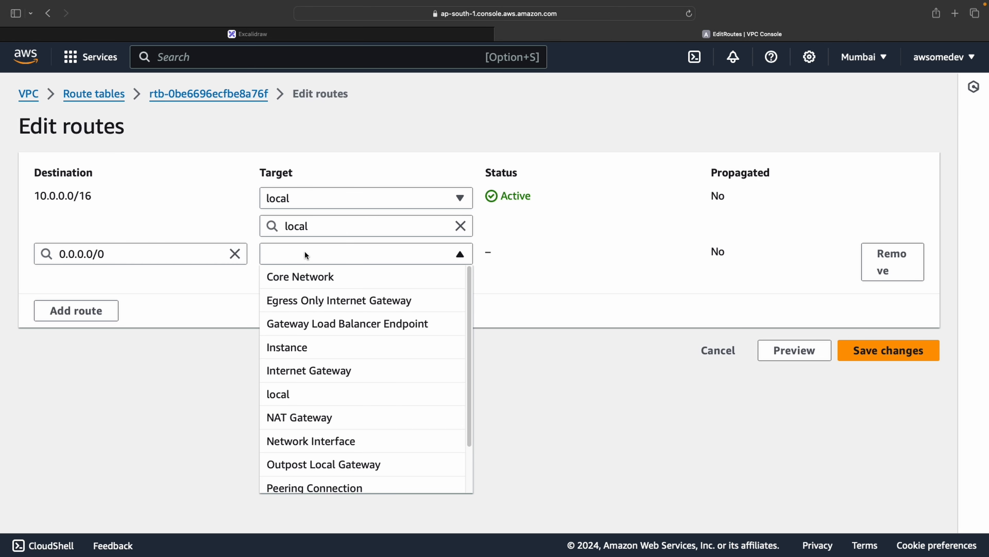
{"action": "left_click", "coordinate": [327, 421]}
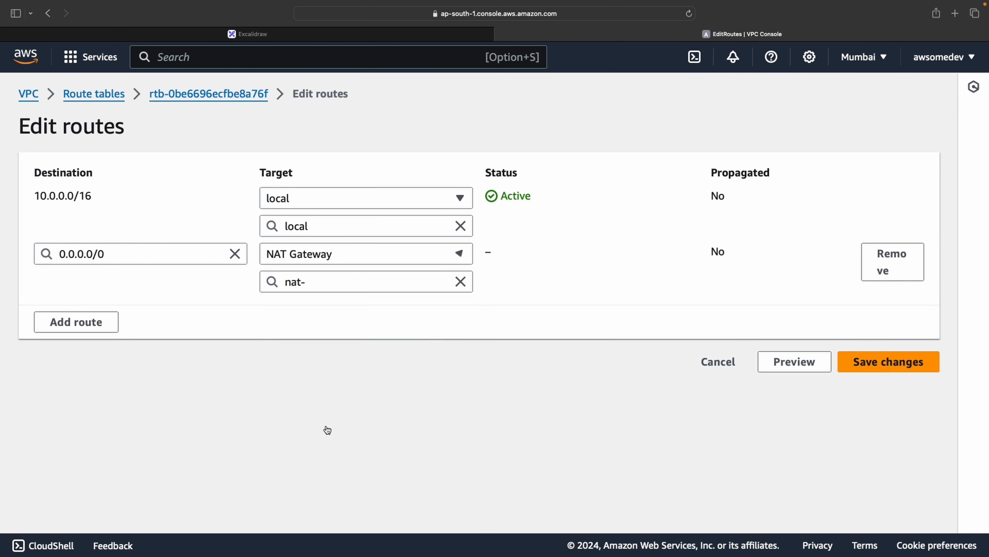
{"action": "left_click", "coordinate": [341, 277]}
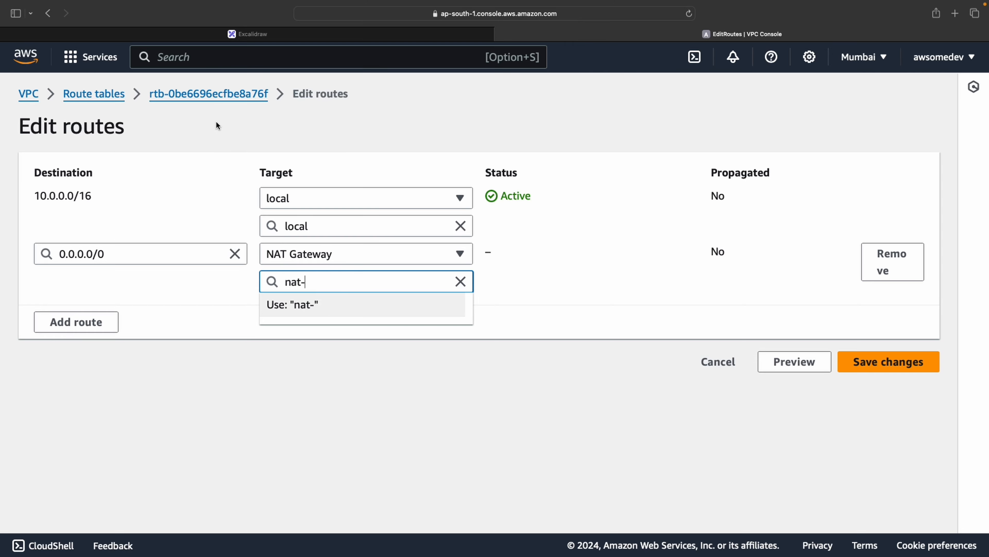
{"action": "left_click", "coordinate": [111, 102]}
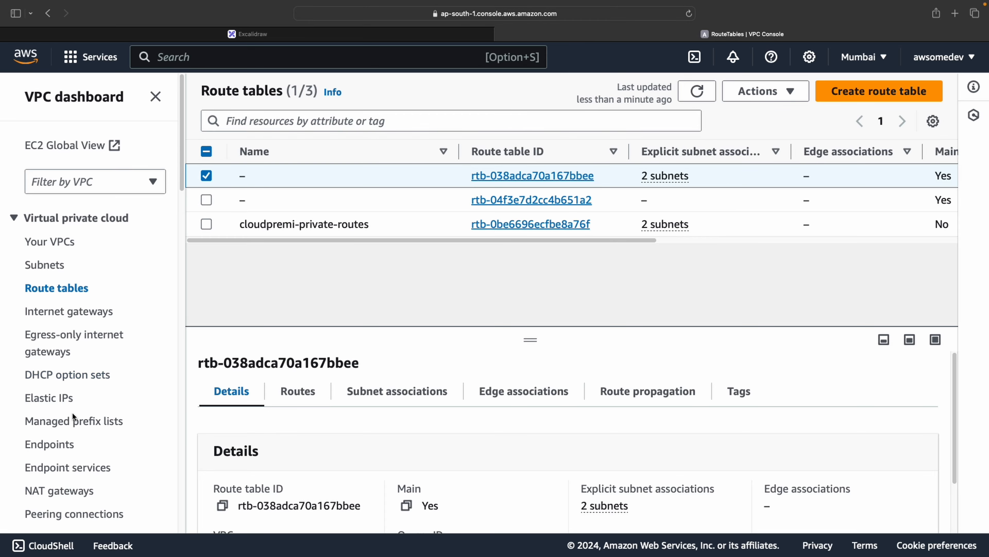
Start creating a new NAT gateway named cloud-premi-natgateway
{"action": "scroll", "coordinate": [73, 507], "scroll_direction": "down", "scroll_amount": 1}
{"action": "left_click", "coordinate": [69, 492]}
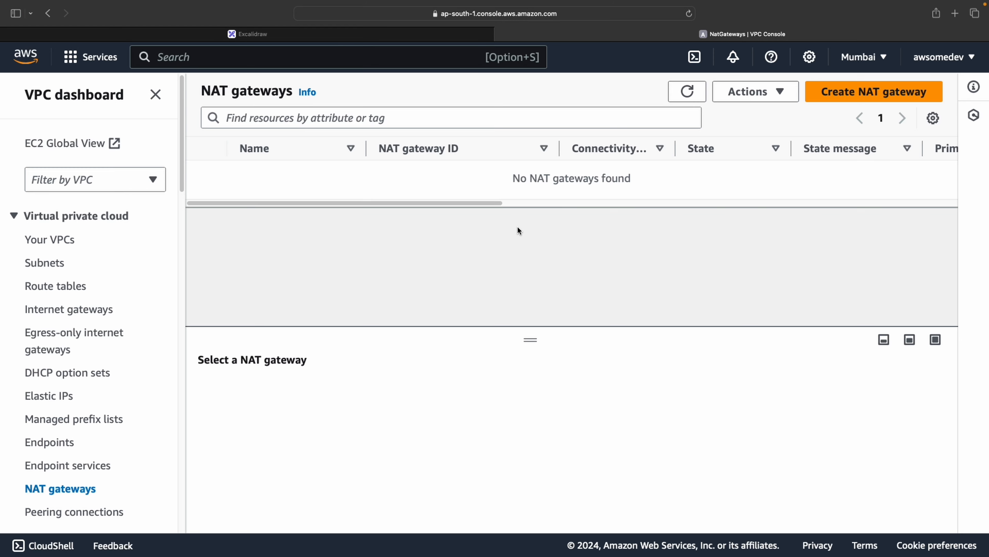
{"action": "left_click", "coordinate": [908, 89]}
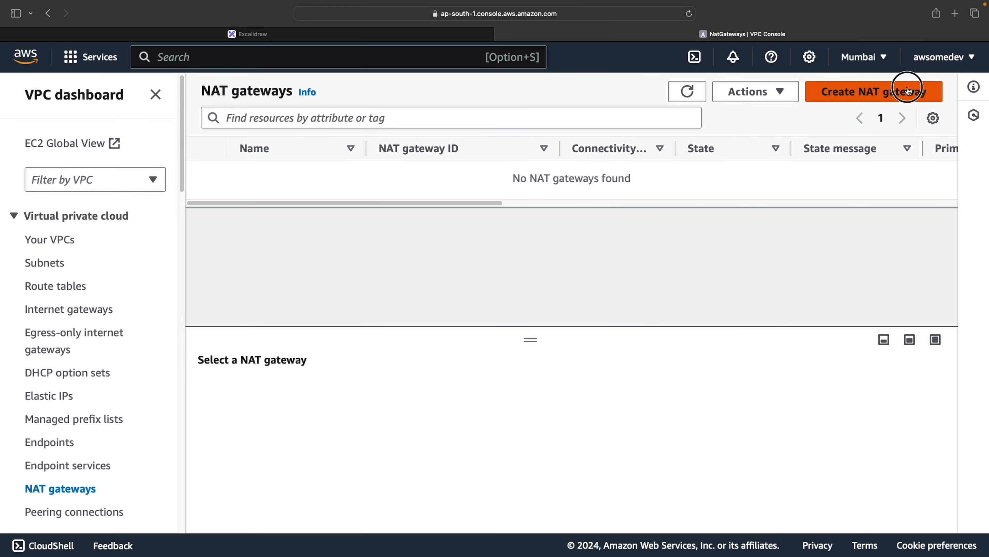
{"action": "left_click", "coordinate": [283, 271]}
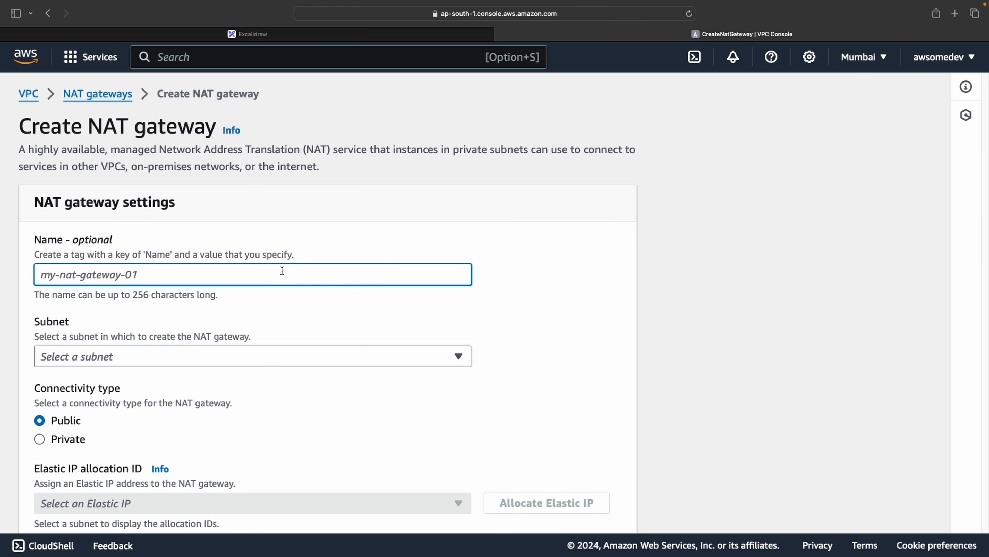
{"action": "type", "text": "cloud-na"}
{"action": "key", "text": "BackSpace"}
{"action": "key", "text": "BackSpace"}
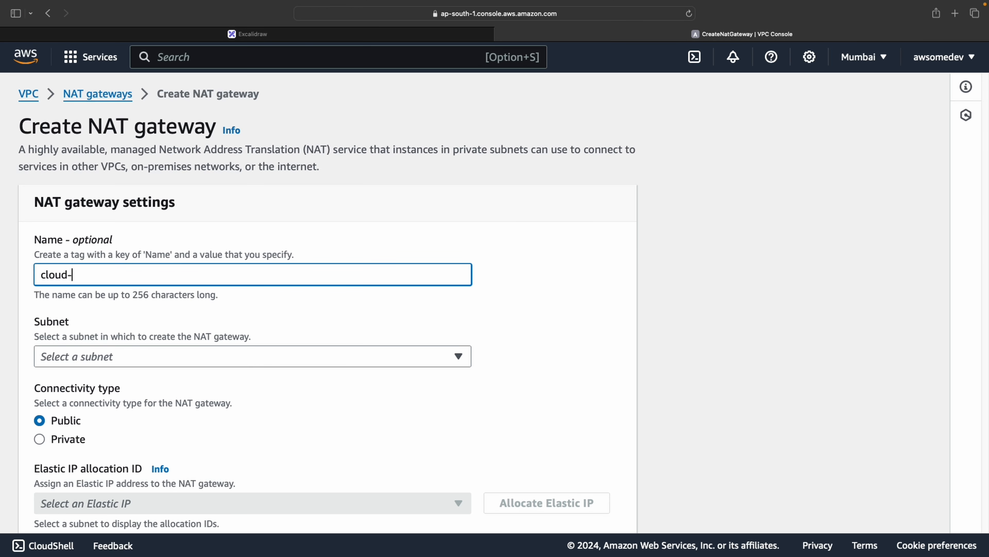
{"action": "type", "text": "prem"}
{"action": "key", "text": "BackSpace"}
{"action": "key", "text": "BackSpace"}
{"action": "key", "text": "BackSpace"}
{"action": "key", "text": "BackSpace"}
{"action": "type", "text": "premis-natgateway"}
{"action": "left_click", "coordinate": [233, 356]}
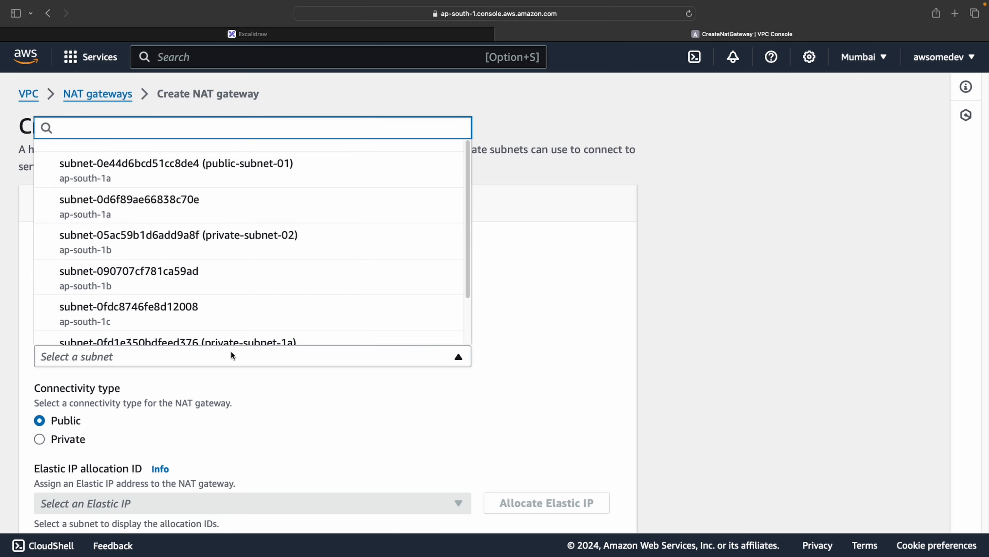
{"action": "scroll", "coordinate": [229, 358], "scroll_direction": "down", "scroll_amount": 5}
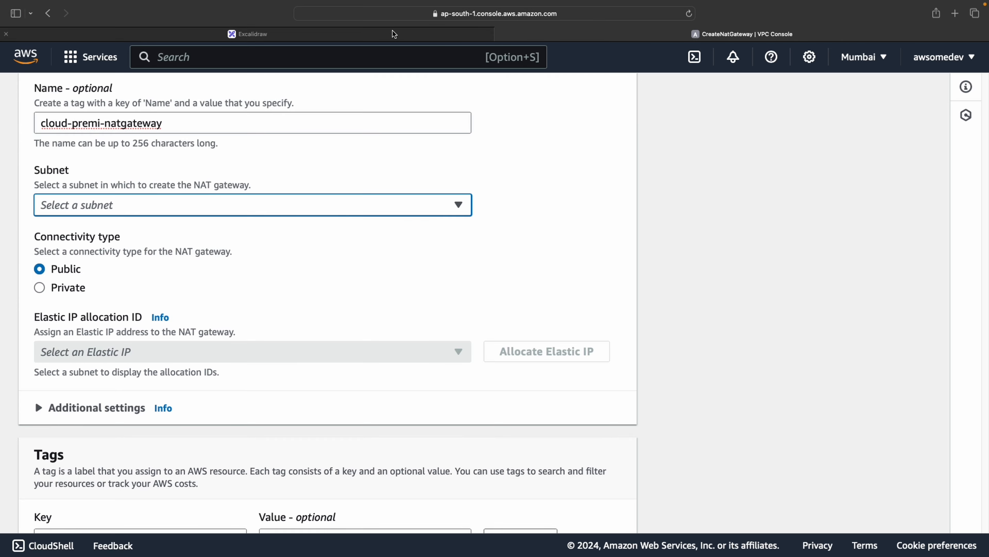
Draw a stroke across the Public subnet label in the Excalidraw diagram
{"action": "left_click", "coordinate": [393, 34]}
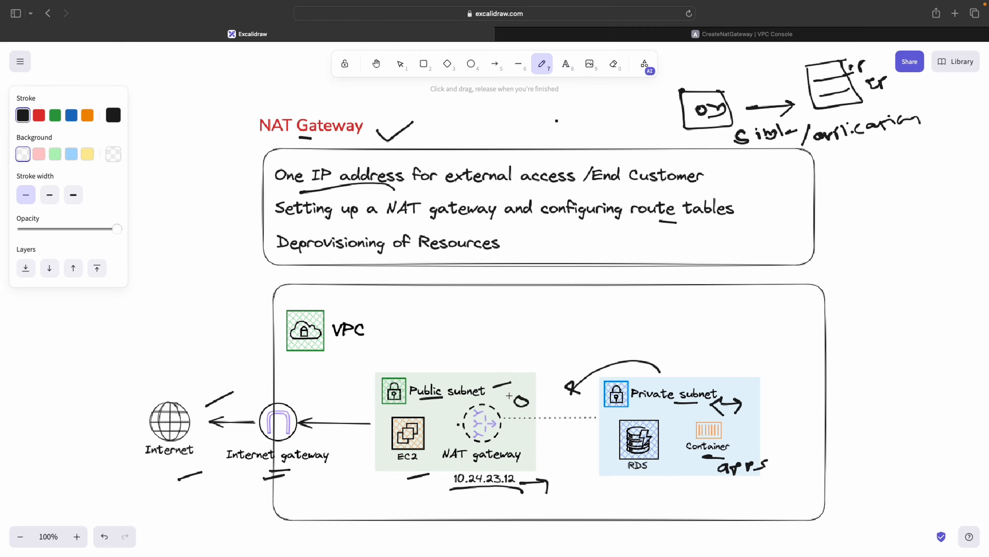
{"action": "left_click_drag", "start_coordinate": [474, 379], "coordinate": [510, 395]}
{"action": "left_click", "coordinate": [693, 39]}
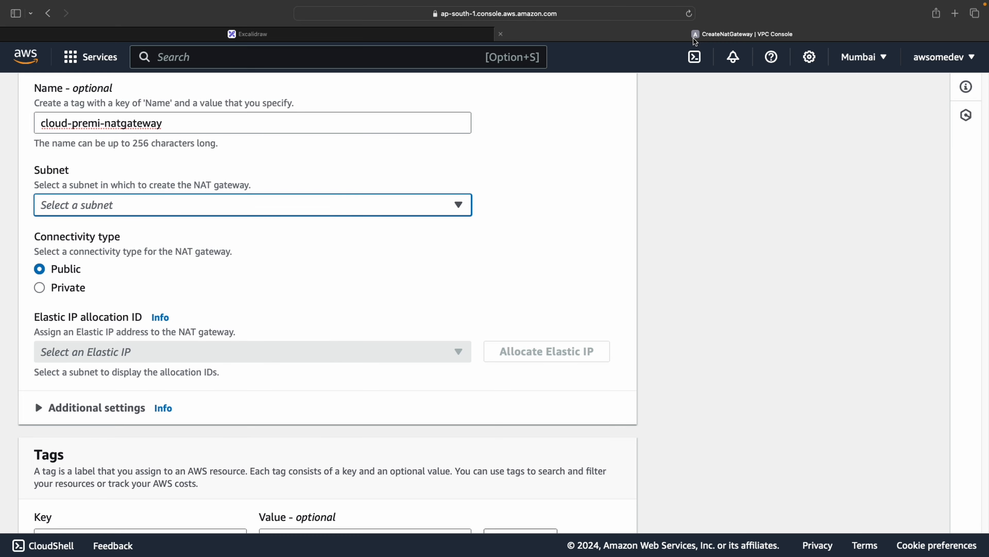
Open the cloudpremi VPC's resource map in a new tab and copy public-subnet-01's subnet ID
{"action": "left_click", "coordinate": [180, 209]}
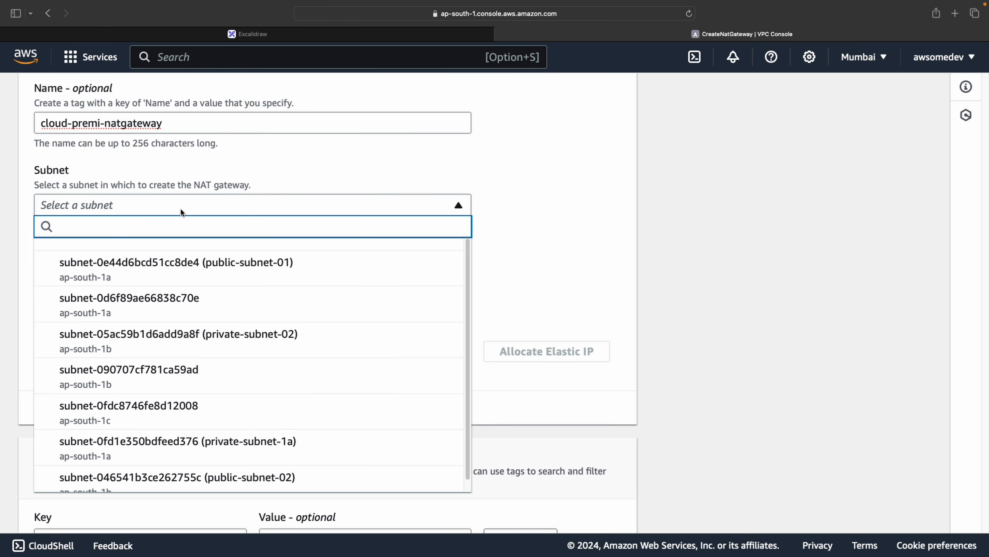
{"action": "scroll", "coordinate": [204, 337], "scroll_direction": "up", "scroll_amount": 1}
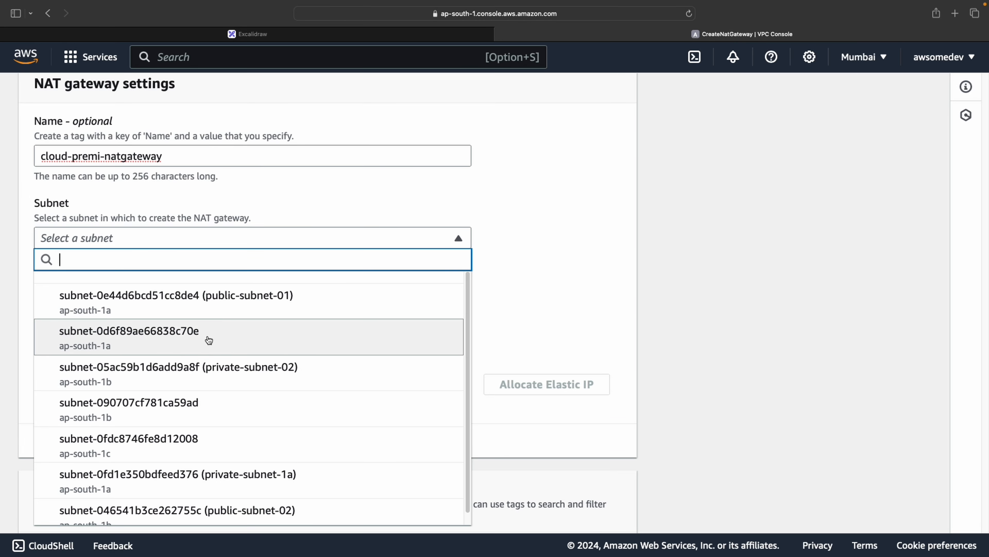
{"action": "scroll", "coordinate": [236, 305], "scroll_direction": "down", "scroll_amount": 5}
{"action": "scroll", "coordinate": [246, 325], "scroll_direction": "up", "scroll_amount": 8}
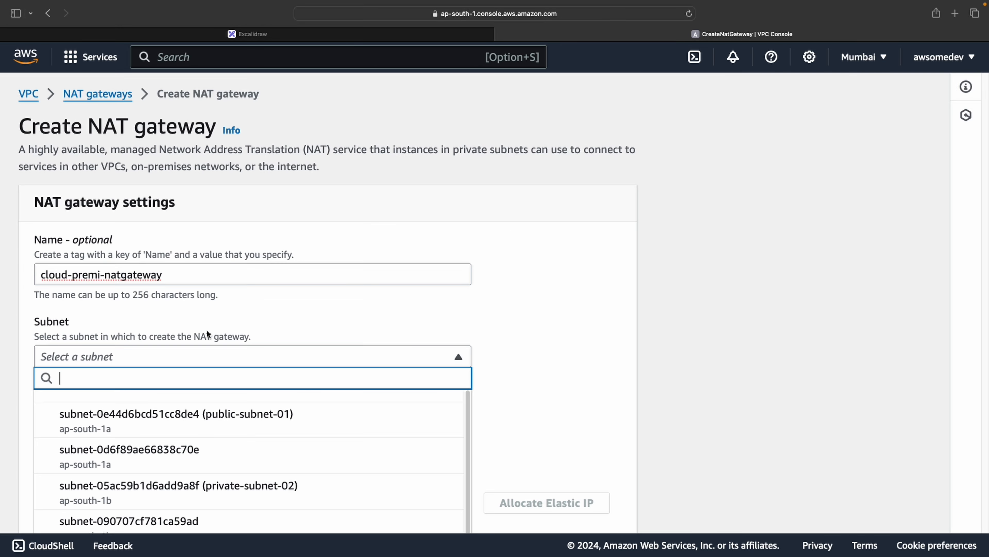
{"action": "left_click", "coordinate": [363, 293]}
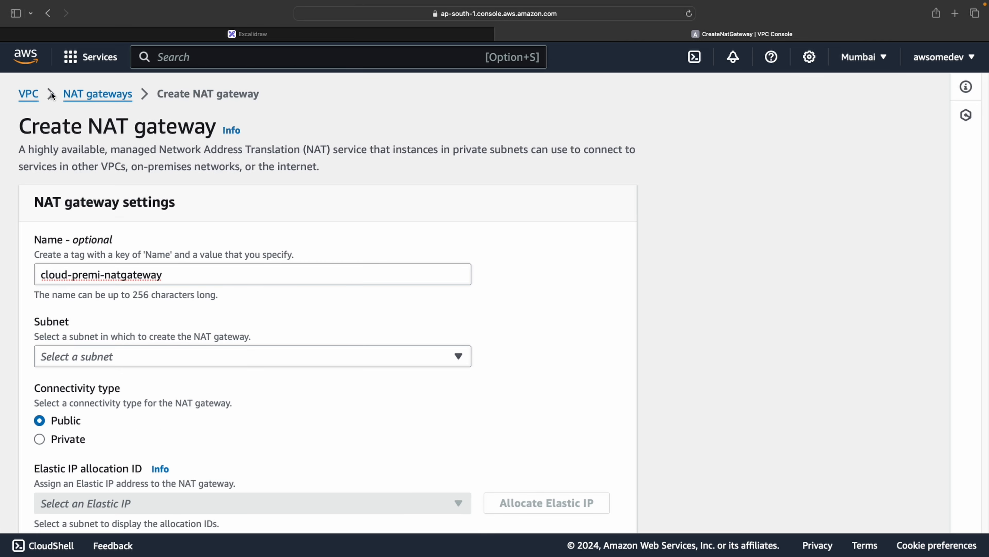
{"action": "right_click", "coordinate": [28, 94]}
{"action": "left_click", "coordinate": [365, 98]}
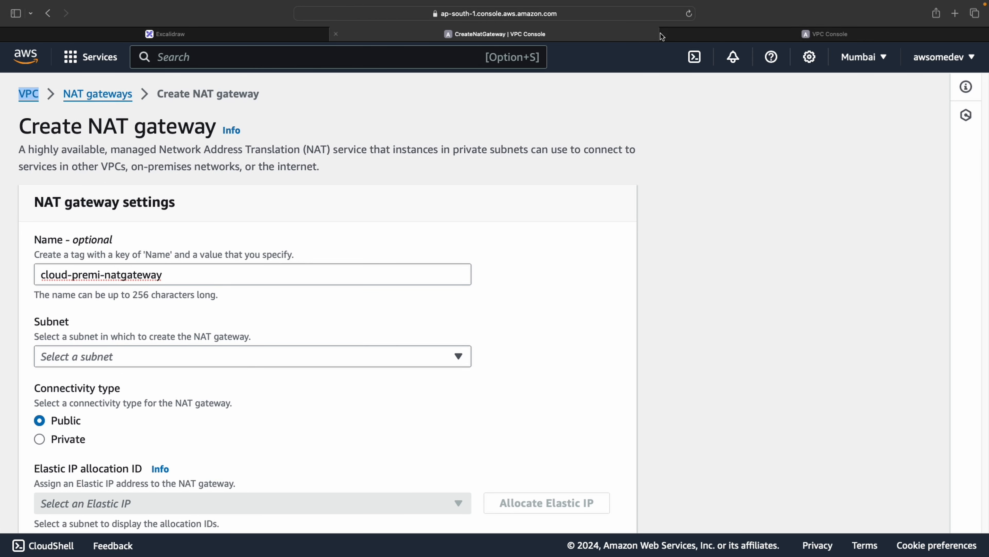
{"action": "left_click", "coordinate": [678, 35]}
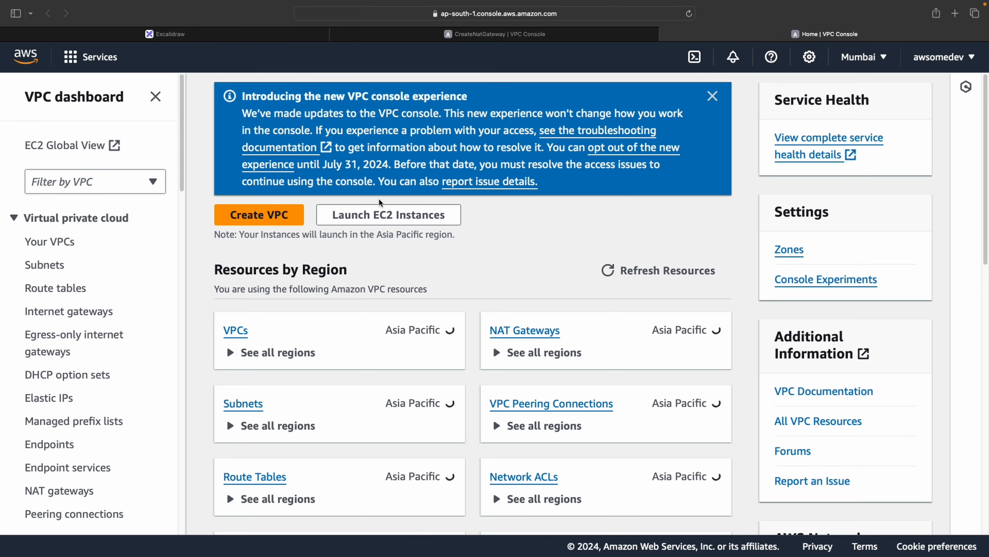
{"action": "left_click", "coordinate": [232, 329]}
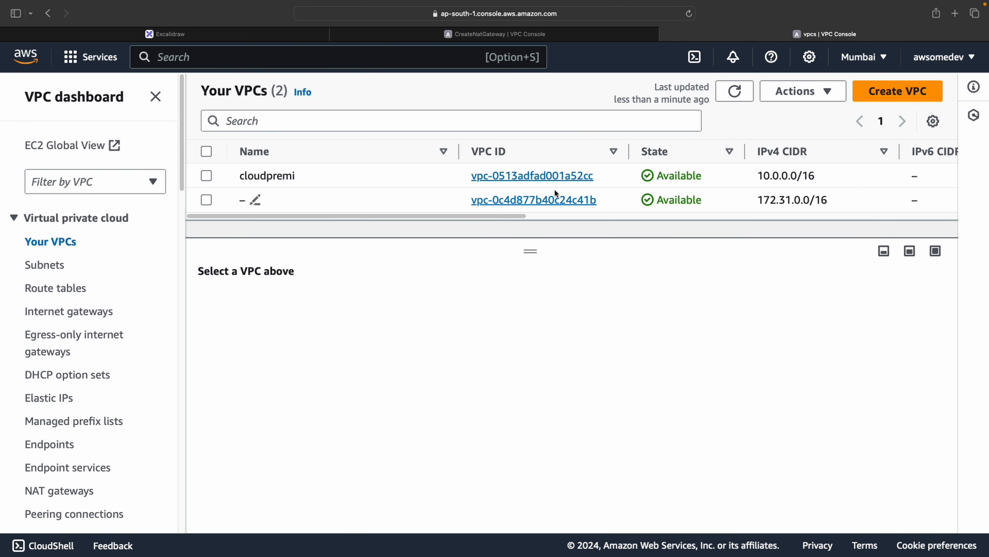
{"action": "left_click", "coordinate": [542, 178]}
{"action": "scroll", "coordinate": [410, 287], "scroll_direction": "down", "scroll_amount": 5}
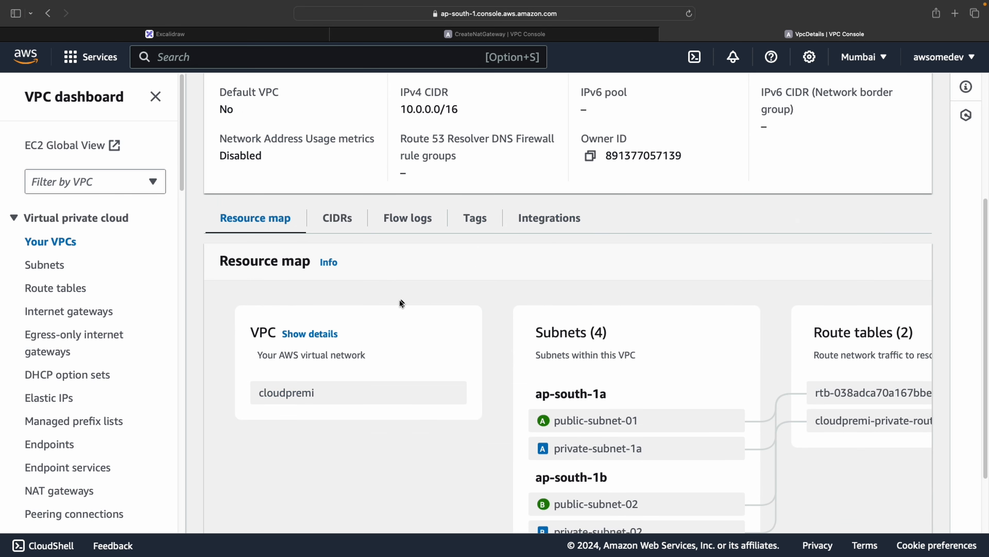
{"action": "left_click", "coordinate": [626, 428]}
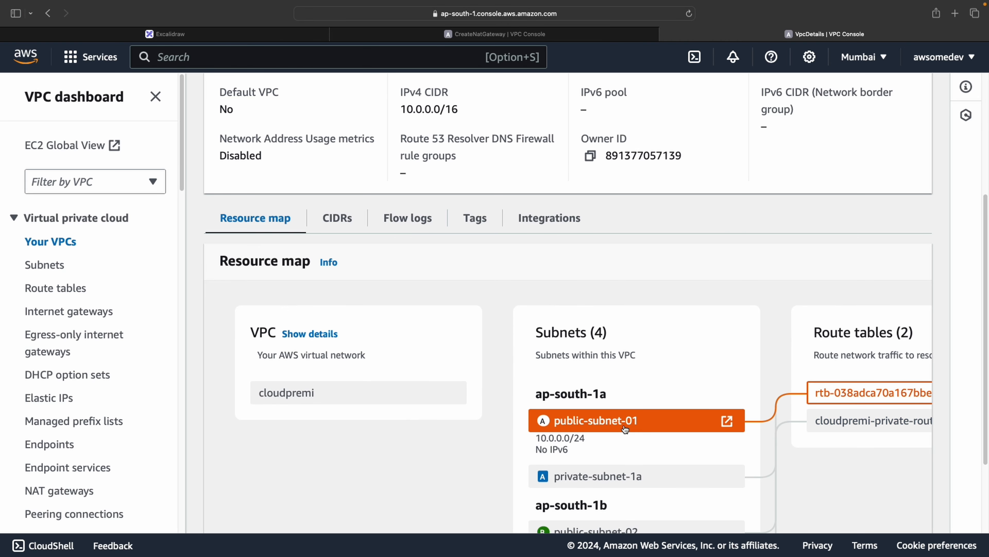
{"action": "left_click", "coordinate": [727, 421]}
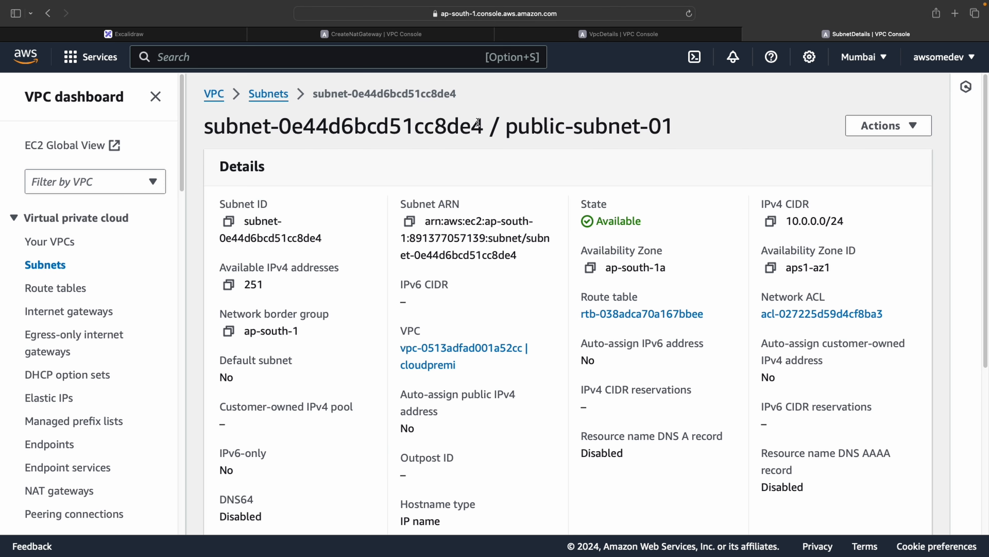
{"action": "left_click_drag", "start_coordinate": [484, 125], "coordinate": [203, 128]}
{"action": "right_click", "coordinate": [221, 134]}
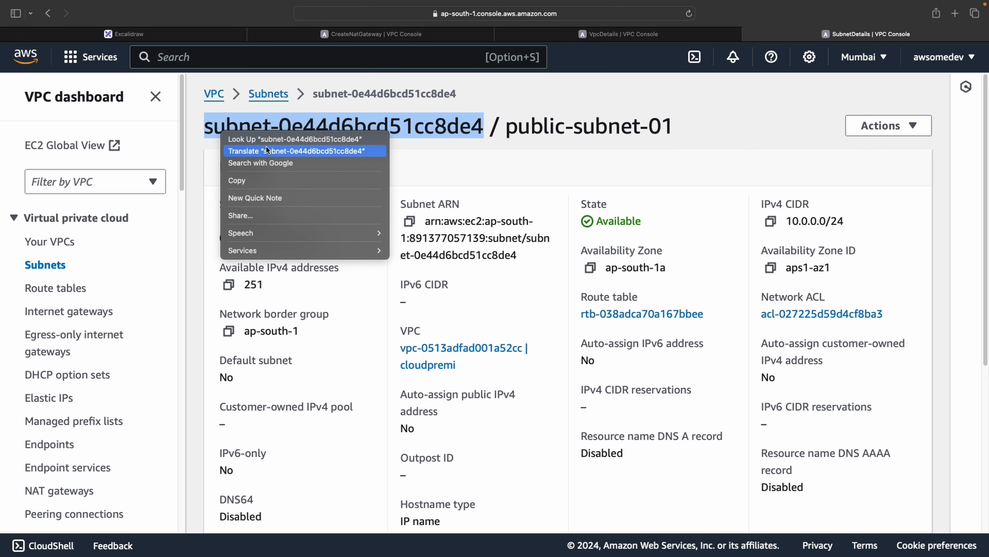
{"action": "left_click", "coordinate": [266, 181]}
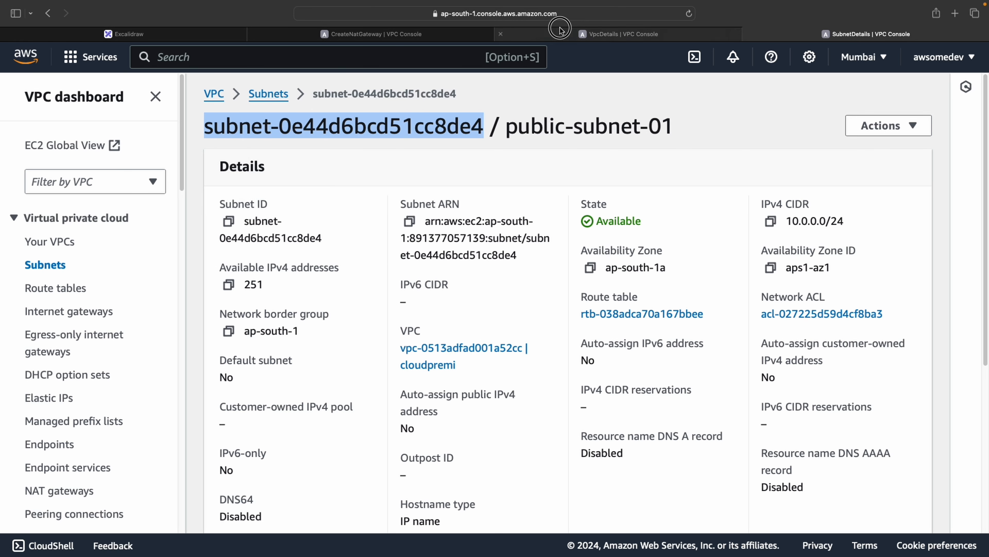
Select subnet-0e44d6bcd51cc8de4 (public-subnet-01) as the NAT gateway's subnet
{"action": "left_click", "coordinate": [561, 32]}
{"action": "left_click", "coordinate": [364, 35]}
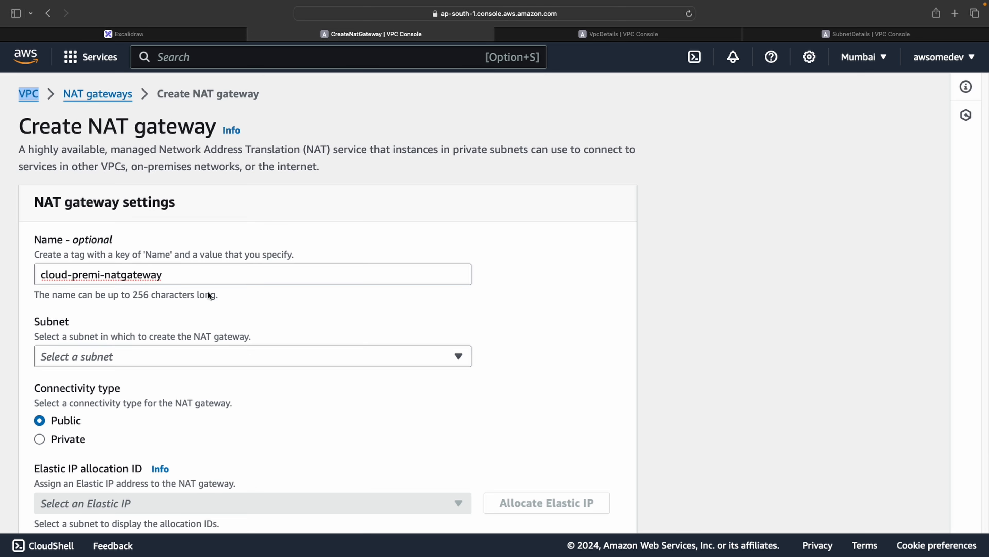
{"action": "left_click", "coordinate": [189, 346]}
{"action": "key", "text": "super+v"}
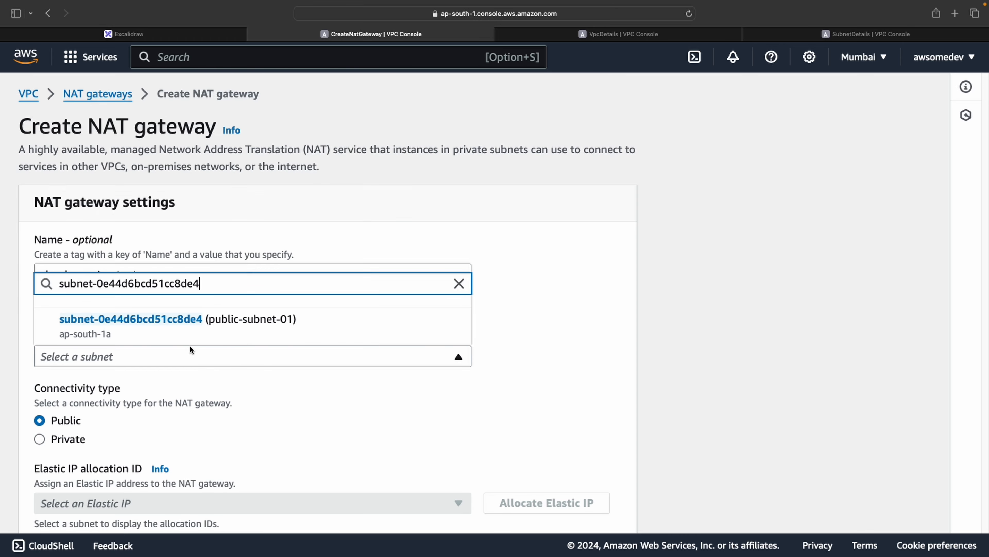
{"action": "left_click", "coordinate": [250, 325]}
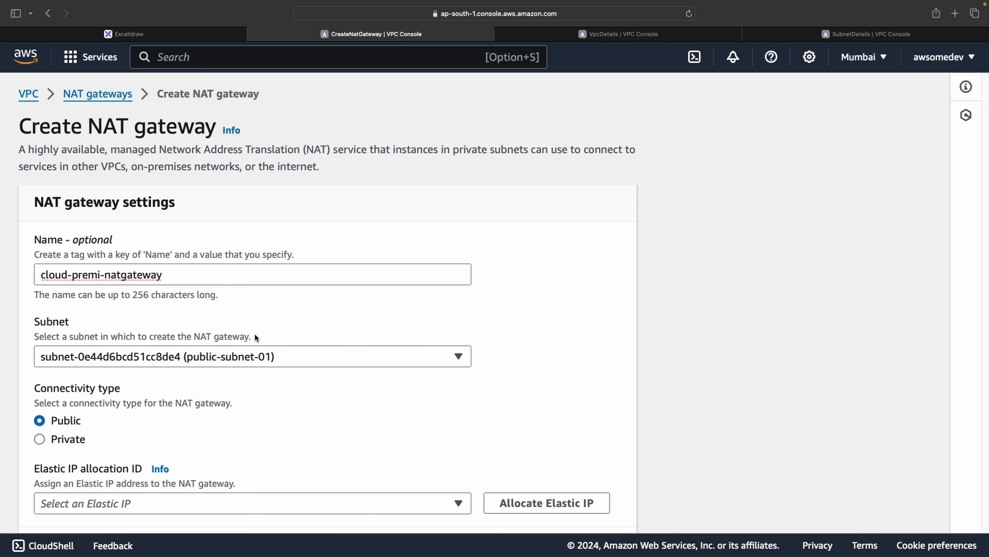
{"action": "scroll", "coordinate": [255, 333], "scroll_direction": "down", "scroll_amount": 1}
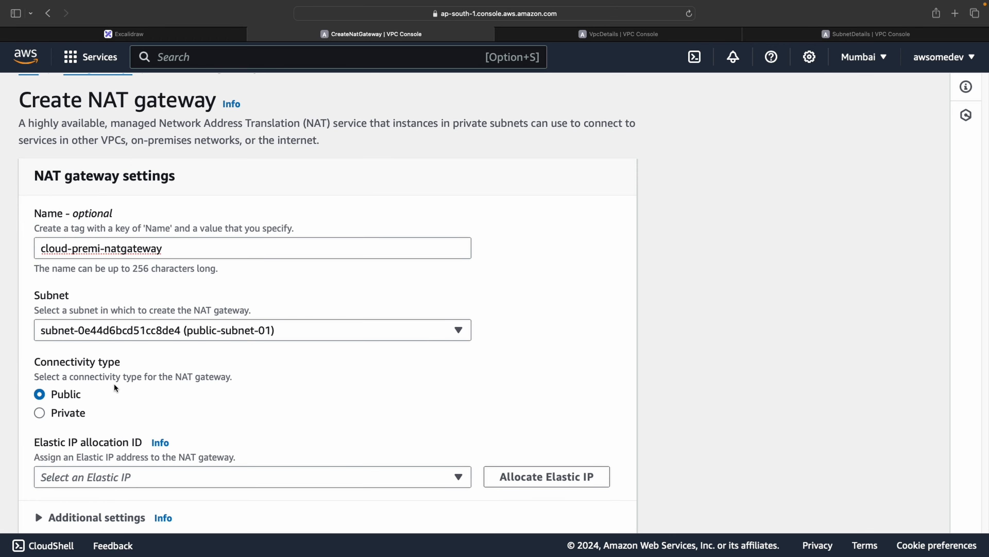
{"action": "left_click_drag", "start_coordinate": [180, 376], "coordinate": [280, 378]}
{"action": "left_click", "coordinate": [281, 380]}
{"action": "scroll", "coordinate": [286, 382], "scroll_direction": "down", "scroll_amount": 1}
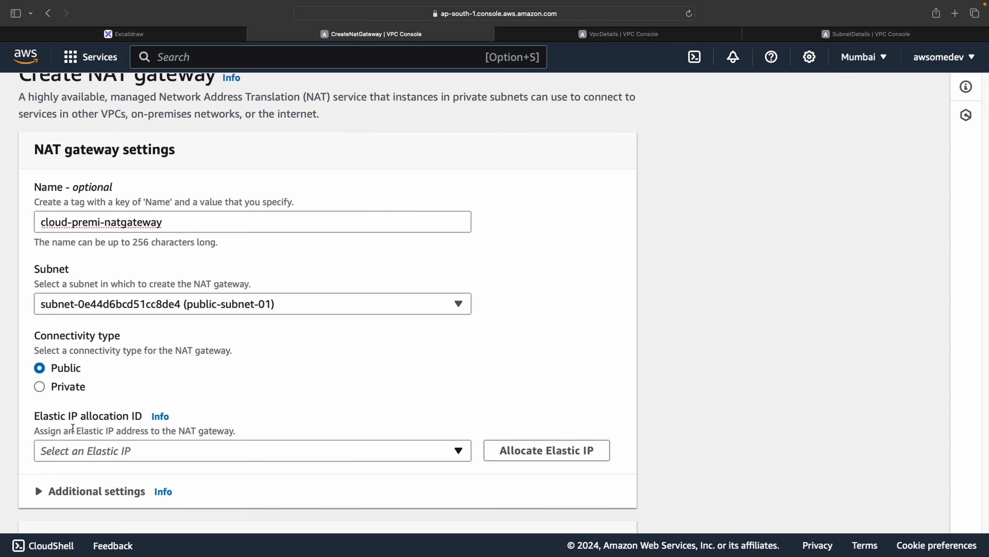
Add a small mark beside the 'One IP address' point in the Excalidraw diagram
{"action": "left_click", "coordinate": [159, 38]}
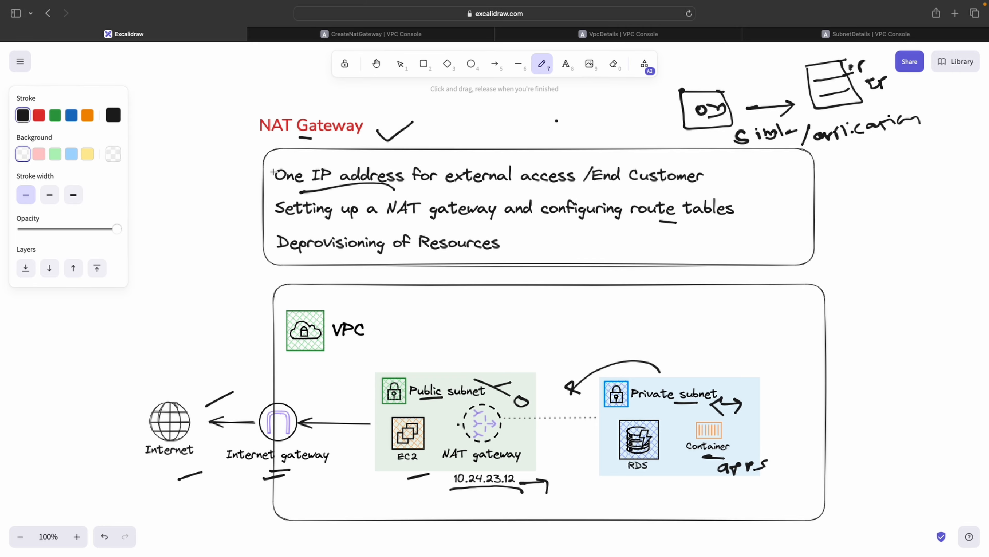
{"action": "left_click_drag", "start_coordinate": [272, 187], "coordinate": [310, 192]}
{"action": "left_click", "coordinate": [426, 38]}
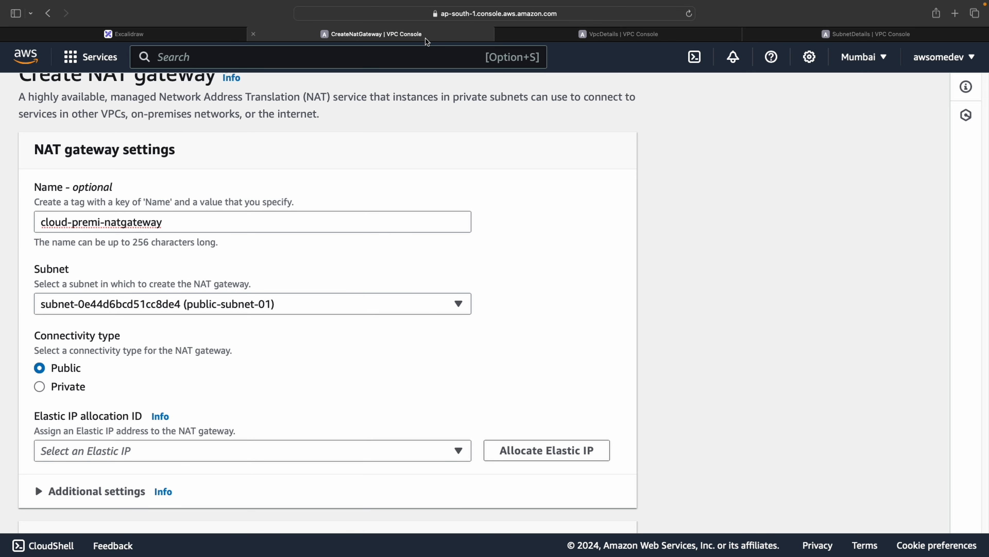
Allocate a new Elastic IP address and assign it to the NAT gateway
{"action": "left_click", "coordinate": [137, 452]}
{"action": "left_click", "coordinate": [548, 314]}
{"action": "left_click", "coordinate": [492, 449]}
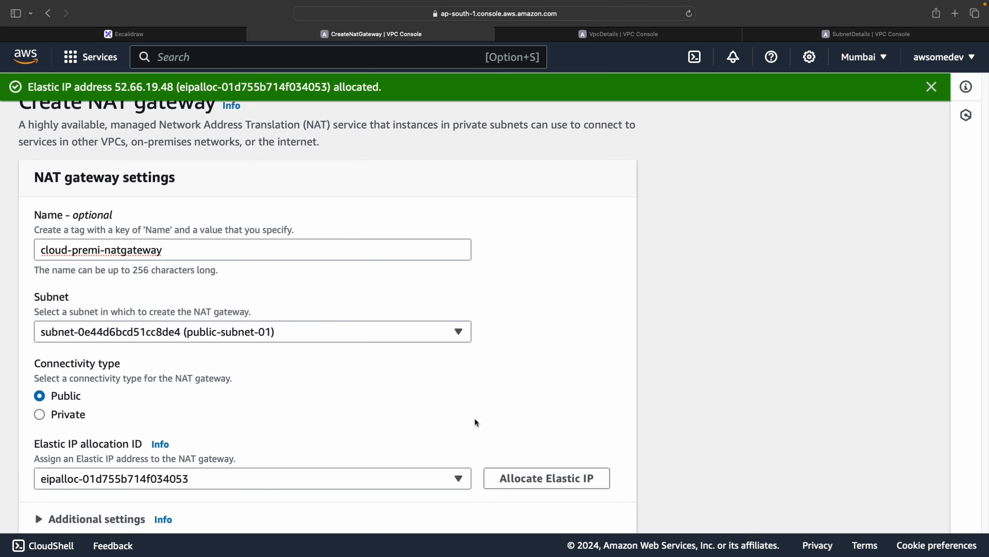
Copy the newly allocated Elastic IP address from the allocation notice
{"action": "scroll", "coordinate": [238, 193], "scroll_direction": "down", "scroll_amount": 1}
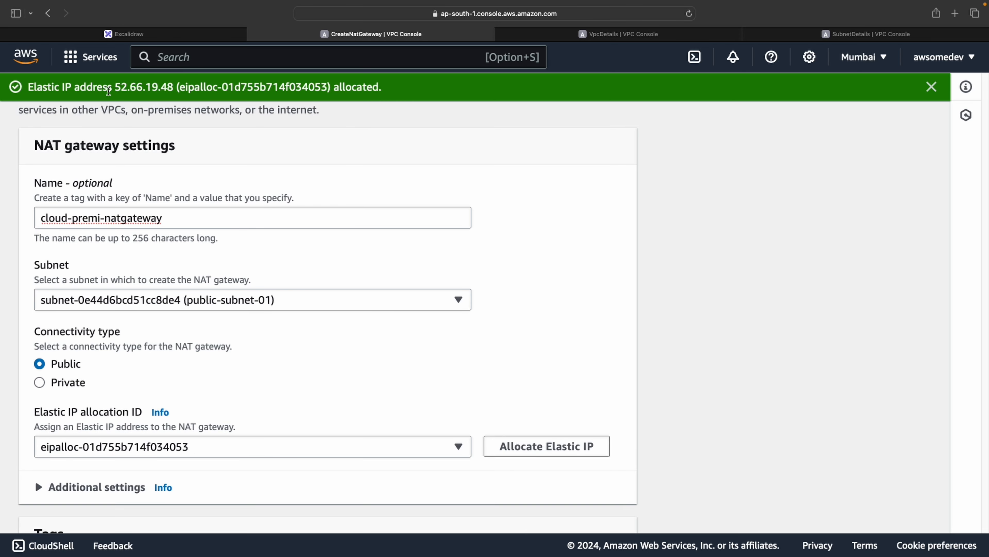
{"action": "left_click_drag", "start_coordinate": [116, 88], "coordinate": [173, 89]}
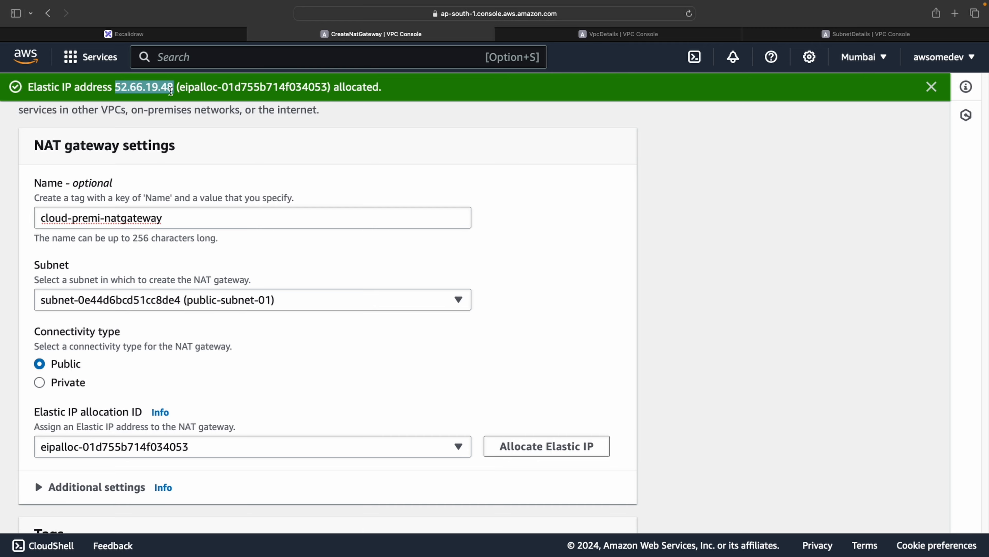
{"action": "right_click", "coordinate": [172, 90]}
{"action": "left_click", "coordinate": [202, 139]}
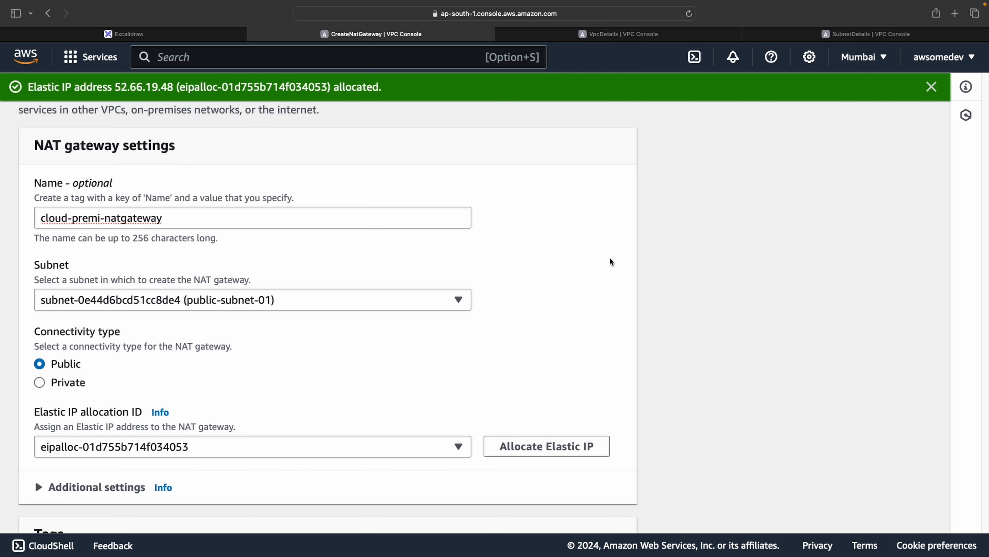
Review the additional settings and tags, then create the NAT gateway
{"action": "scroll", "coordinate": [324, 347], "scroll_direction": "up", "scroll_amount": 1}
{"action": "scroll", "coordinate": [216, 390], "scroll_direction": "down", "scroll_amount": 5}
{"action": "left_click", "coordinate": [69, 286]}
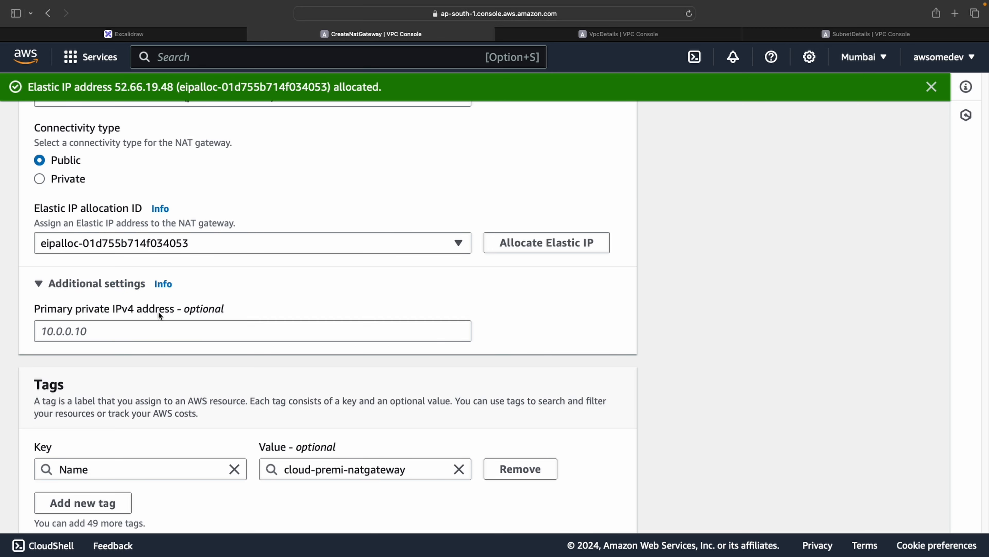
{"action": "left_click", "coordinate": [98, 290]}
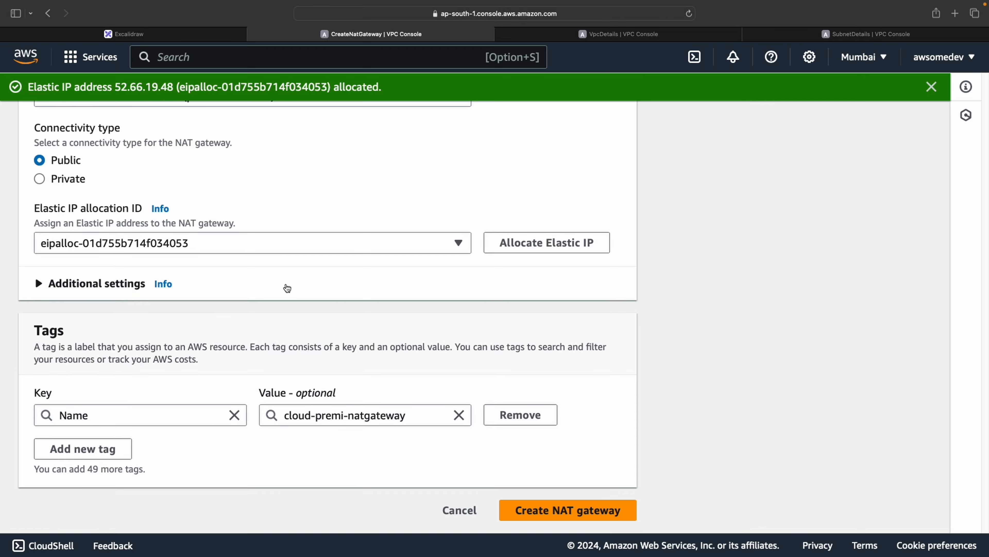
{"action": "scroll", "coordinate": [394, 290], "scroll_direction": "up", "scroll_amount": 5}
{"action": "scroll", "coordinate": [401, 291], "scroll_direction": "down", "scroll_amount": 5}
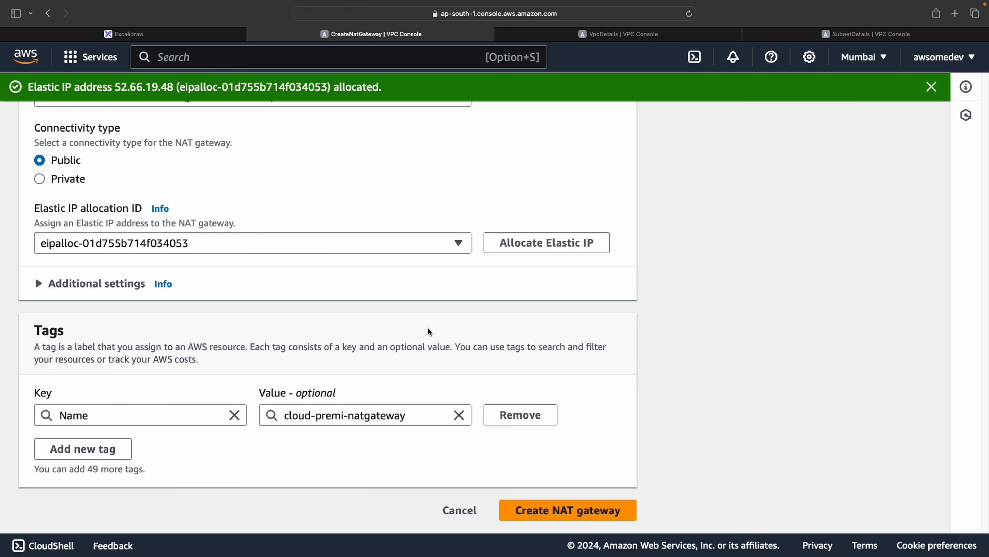
{"action": "left_click", "coordinate": [537, 509]}
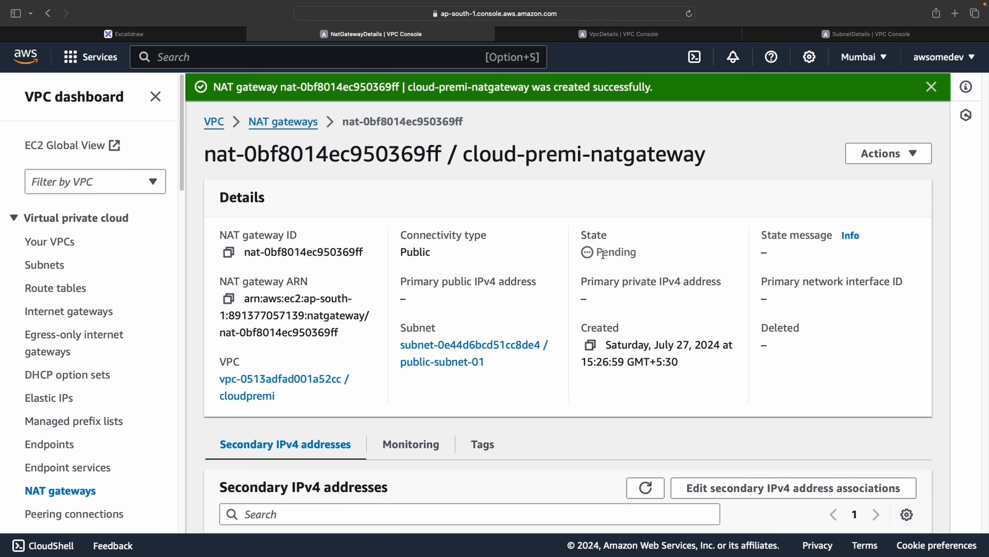
Reload the NAT gateway's details page and check its state
{"action": "left_click_drag", "start_coordinate": [597, 251], "coordinate": [701, 251]}
{"action": "left_click", "coordinate": [927, 86]}
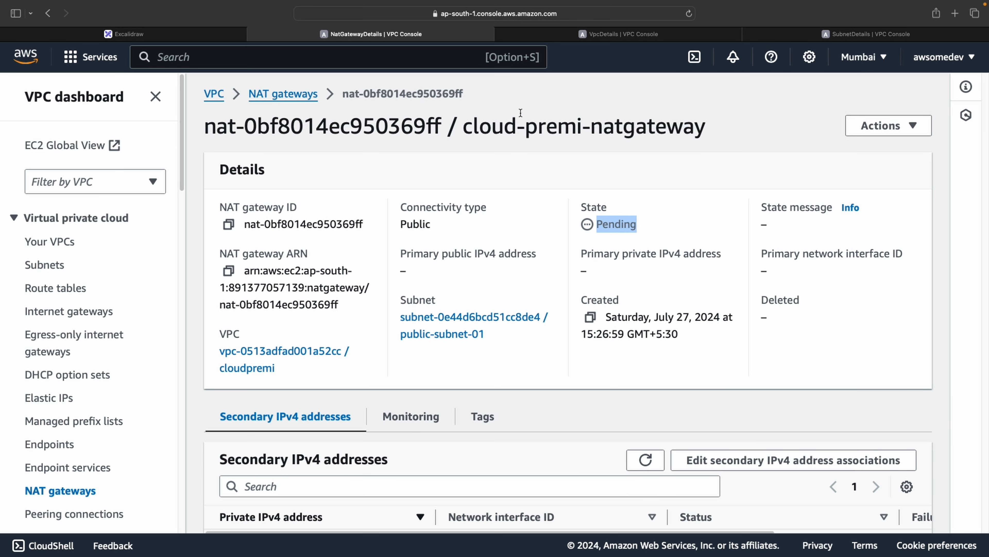
{"action": "key", "text": "super+l"}
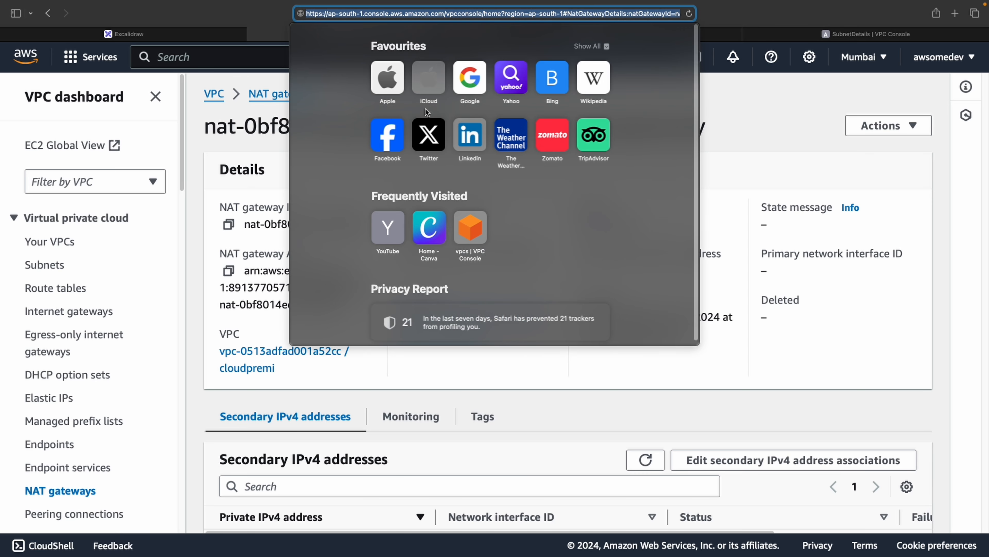
{"action": "key", "text": "Return"}
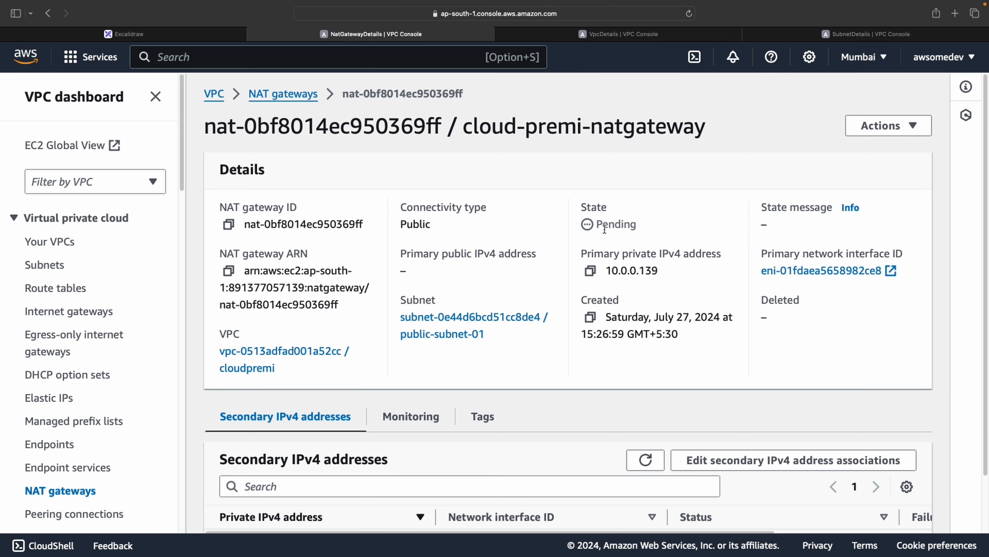
{"action": "left_click_drag", "start_coordinate": [599, 222], "coordinate": [631, 225]}
Inspect the VPC's route tables: the main table's routes and cloudpremi-private-routes' routes and subnet associations
{"action": "left_click", "coordinate": [79, 281]}
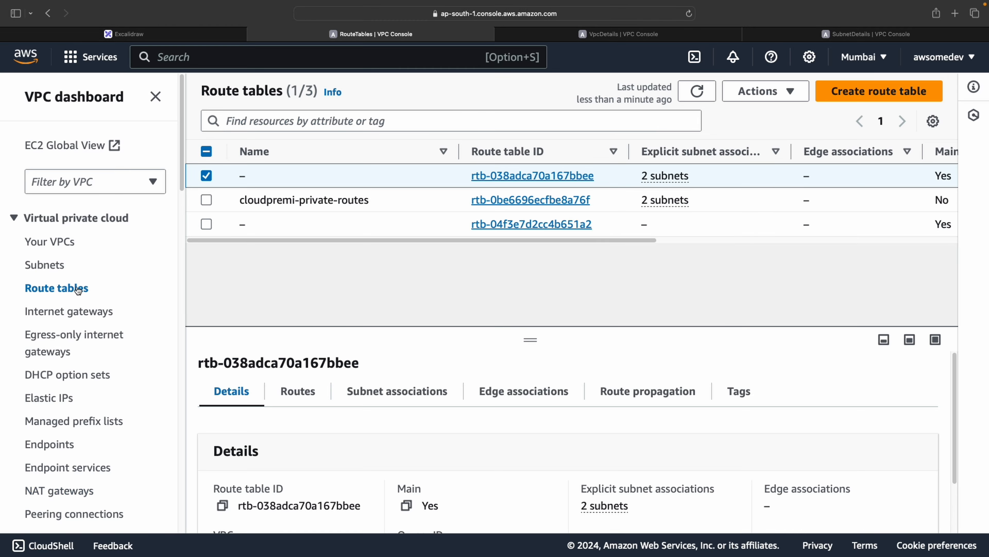
{"action": "left_click", "coordinate": [492, 176]}
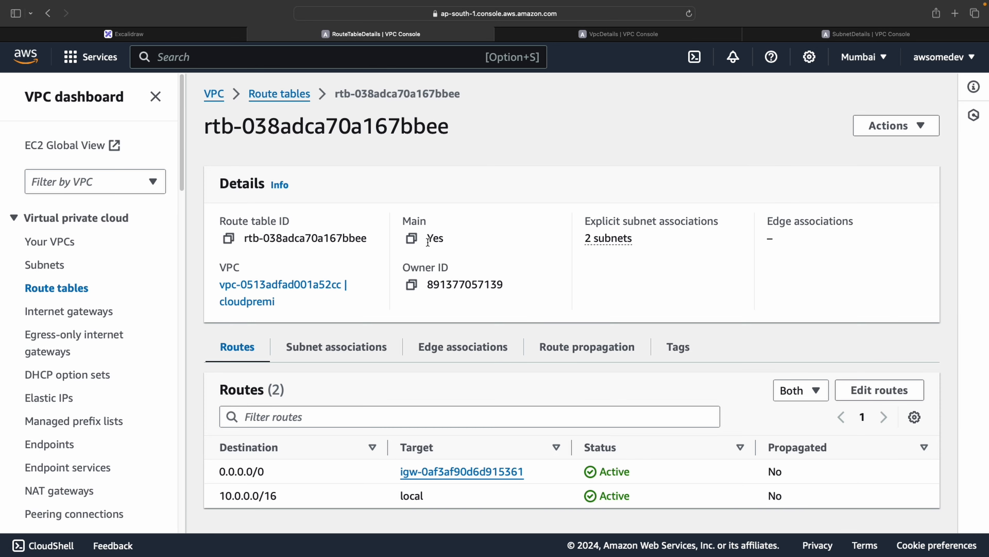
{"action": "left_click_drag", "start_coordinate": [428, 240], "coordinate": [484, 239]}
{"action": "left_click", "coordinate": [300, 94]}
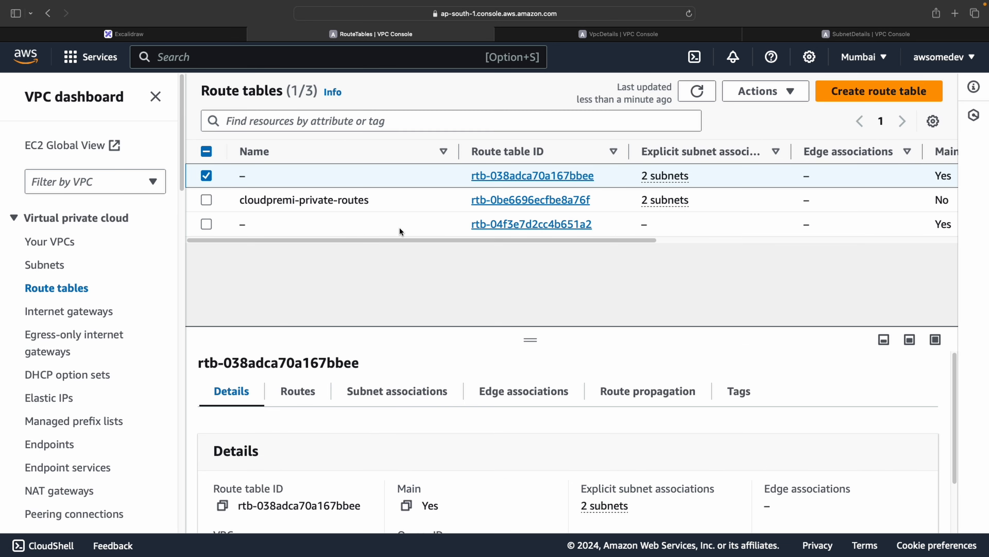
{"action": "left_click", "coordinate": [560, 201]}
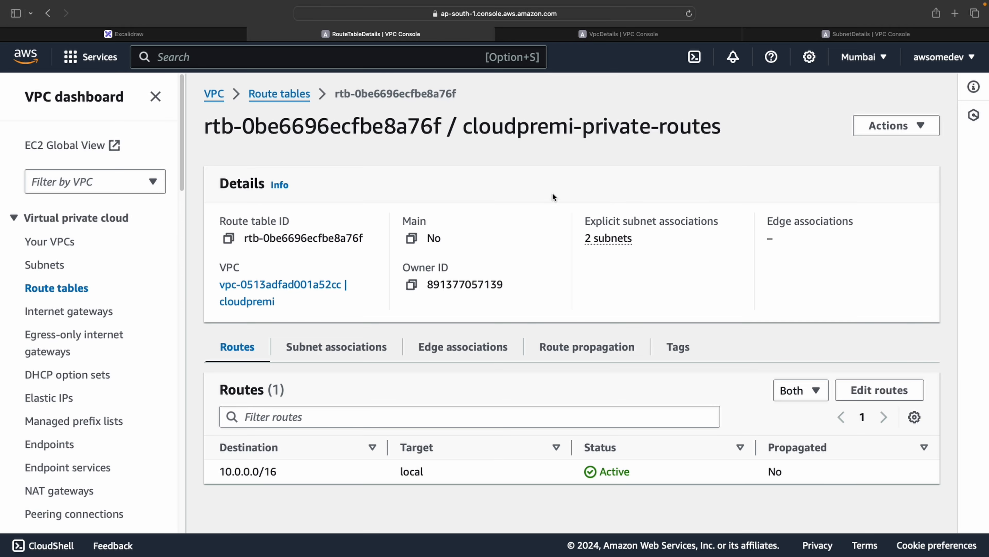
{"action": "left_click_drag", "start_coordinate": [465, 131], "coordinate": [720, 131]}
{"action": "left_click", "coordinate": [715, 131]}
{"action": "left_click", "coordinate": [337, 362]}
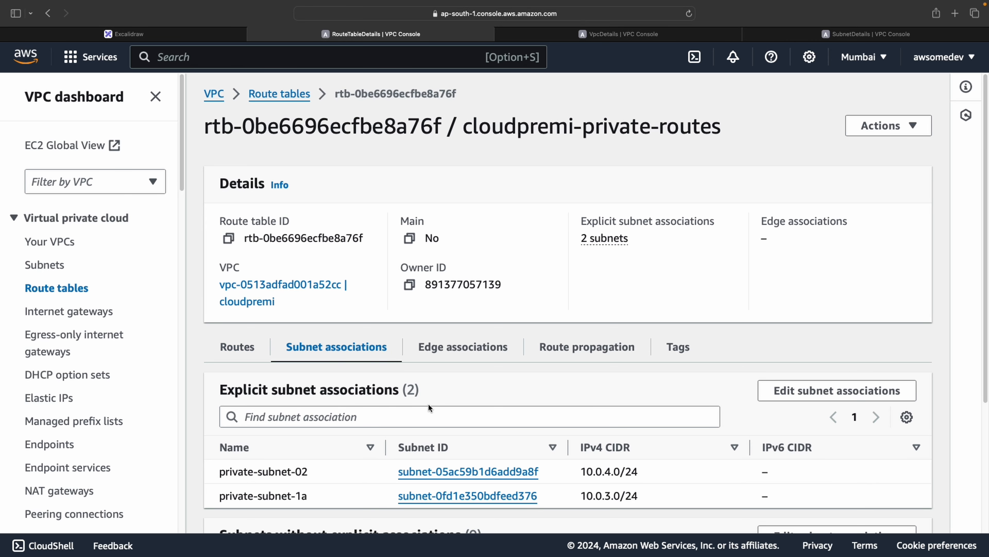
{"action": "scroll", "coordinate": [429, 410], "scroll_direction": "down", "scroll_amount": 1}
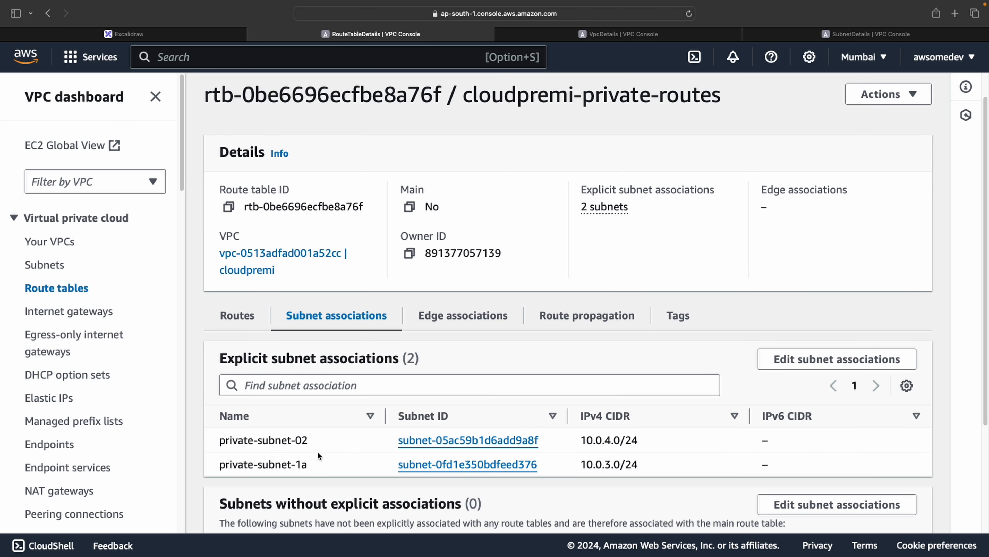
{"action": "scroll", "coordinate": [522, 179], "scroll_direction": "down", "scroll_amount": 1}
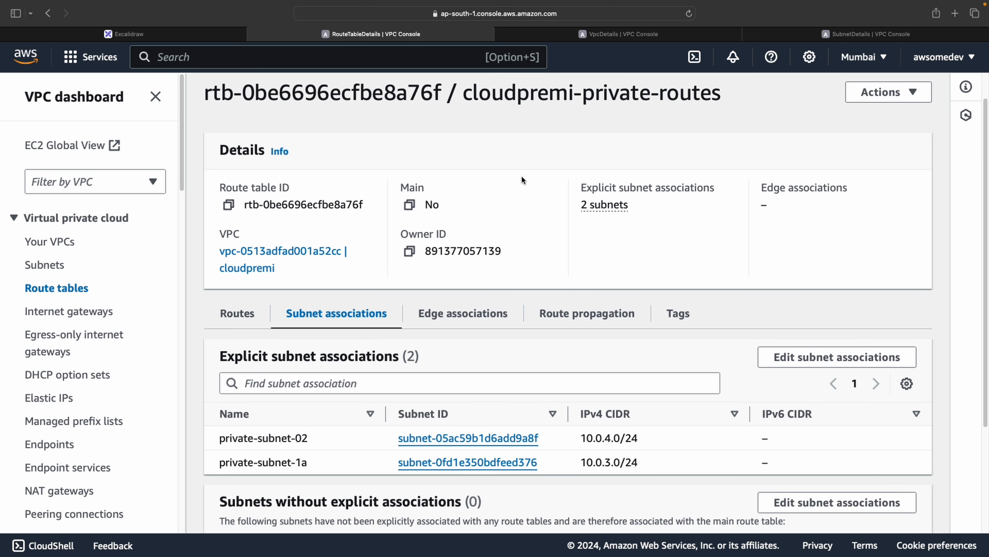
{"action": "scroll", "coordinate": [521, 177], "scroll_direction": "up", "scroll_amount": 2}
{"action": "left_click", "coordinate": [295, 97]}
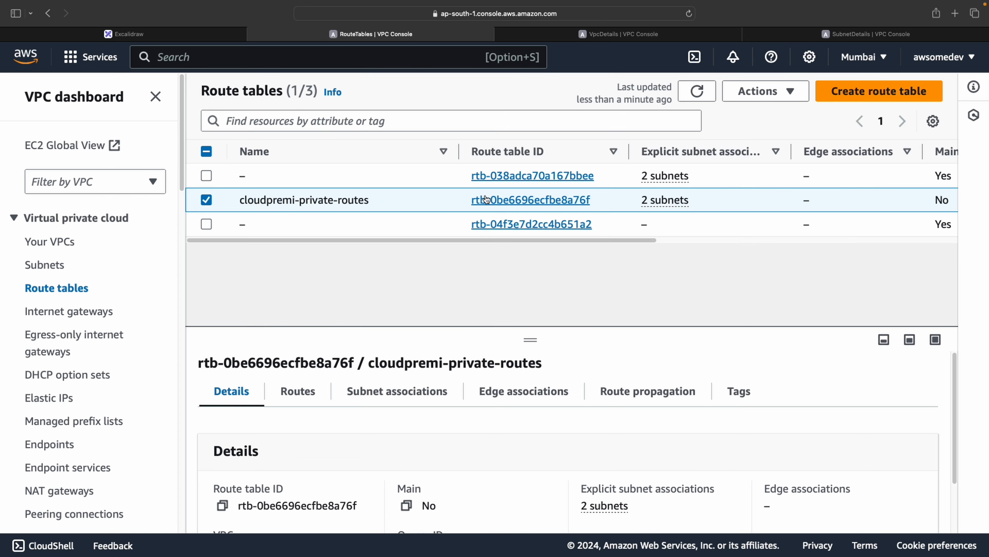
Add a 0.0.0.0/0 route to cloudpremi-private-routes targeting NAT gateway nat-0bf8014ec950369ff and save
{"action": "left_click", "coordinate": [530, 202]}
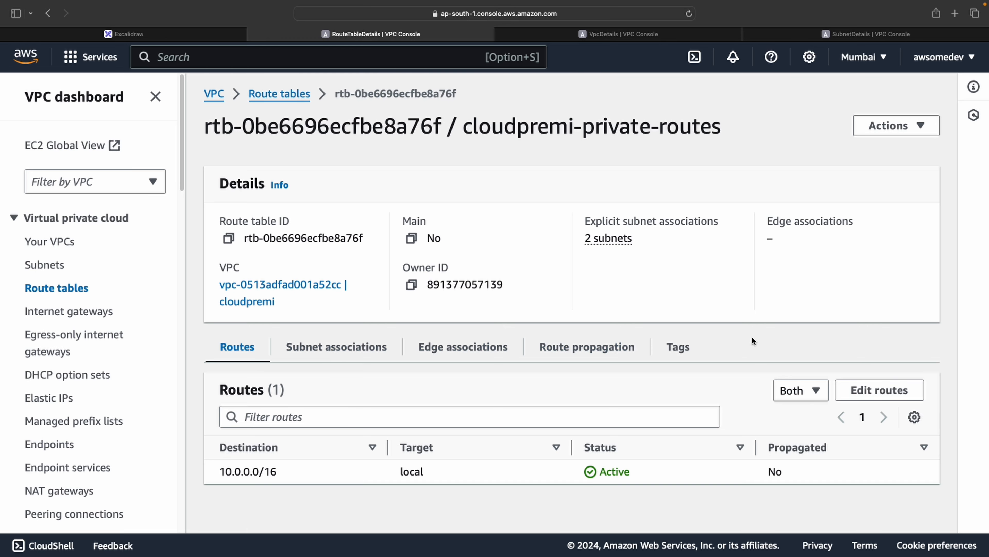
{"action": "left_click", "coordinate": [881, 388]}
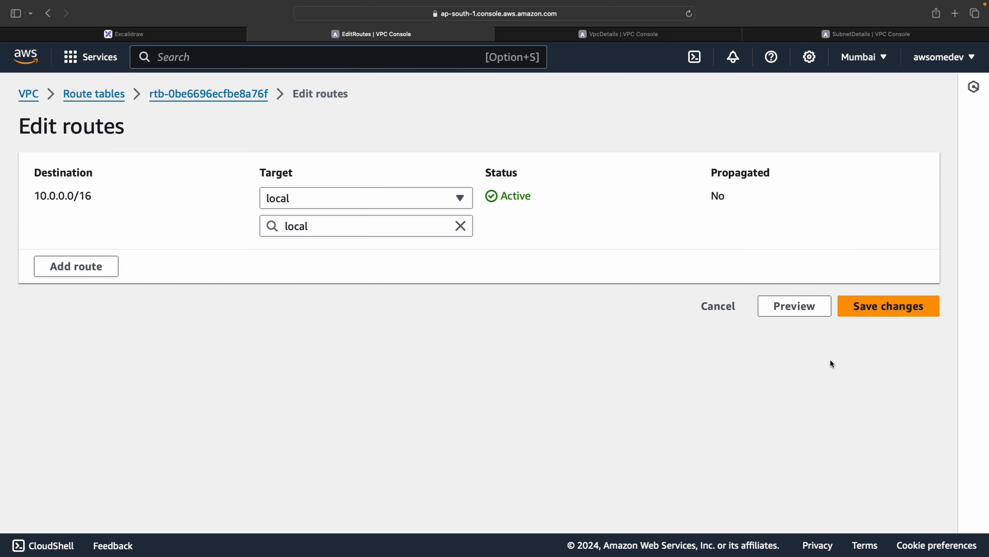
{"action": "left_click", "coordinate": [115, 266]}
{"action": "left_click", "coordinate": [124, 258]}
{"action": "left_click", "coordinate": [100, 286]}
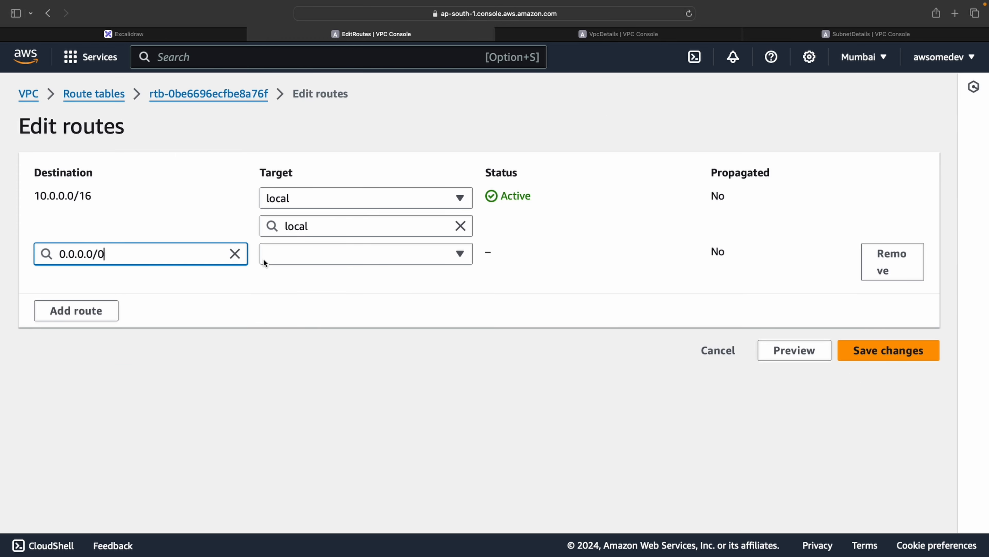
{"action": "left_click", "coordinate": [273, 255]}
{"action": "left_click", "coordinate": [313, 381]}
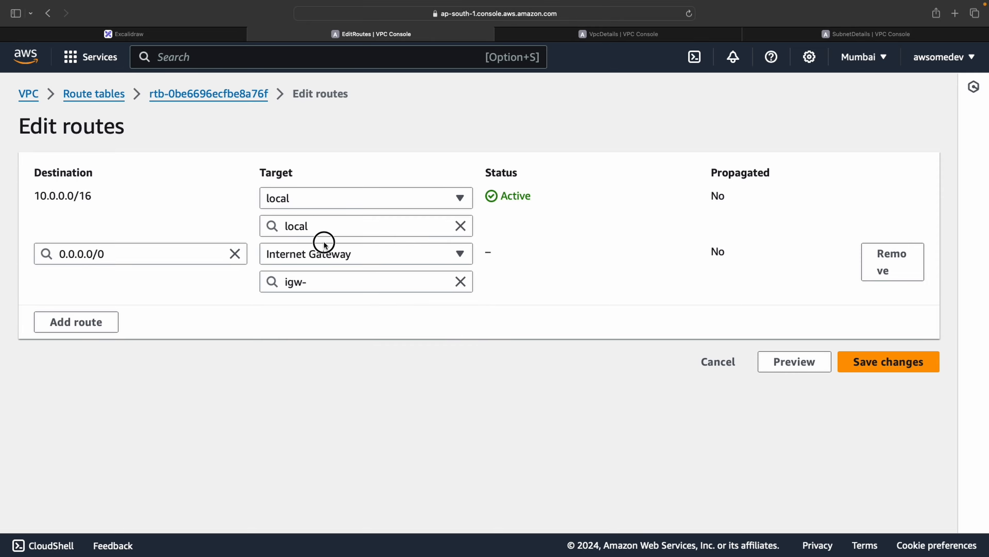
{"action": "left_click", "coordinate": [324, 253]}
{"action": "left_click", "coordinate": [318, 413]}
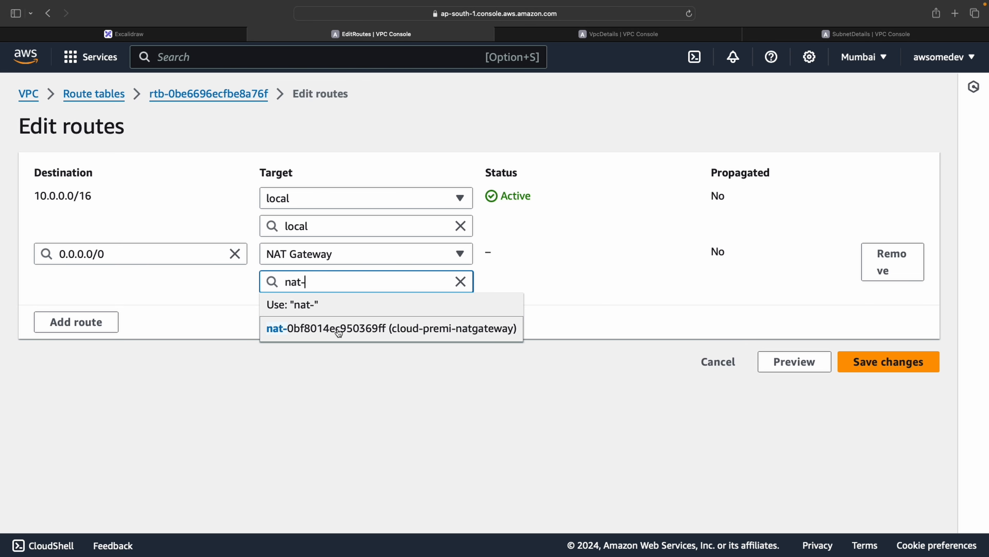
{"action": "left_click", "coordinate": [338, 329]}
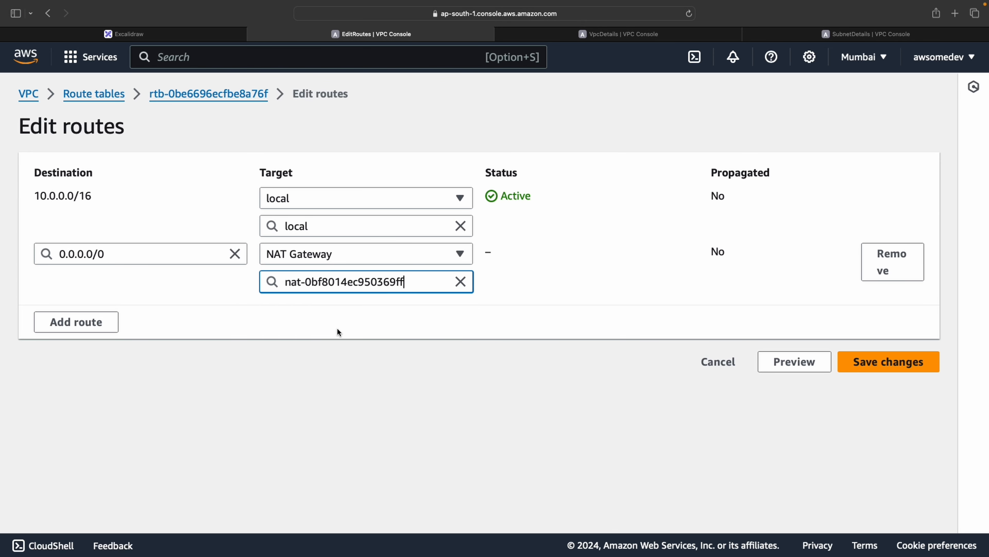
{"action": "left_click", "coordinate": [860, 362]}
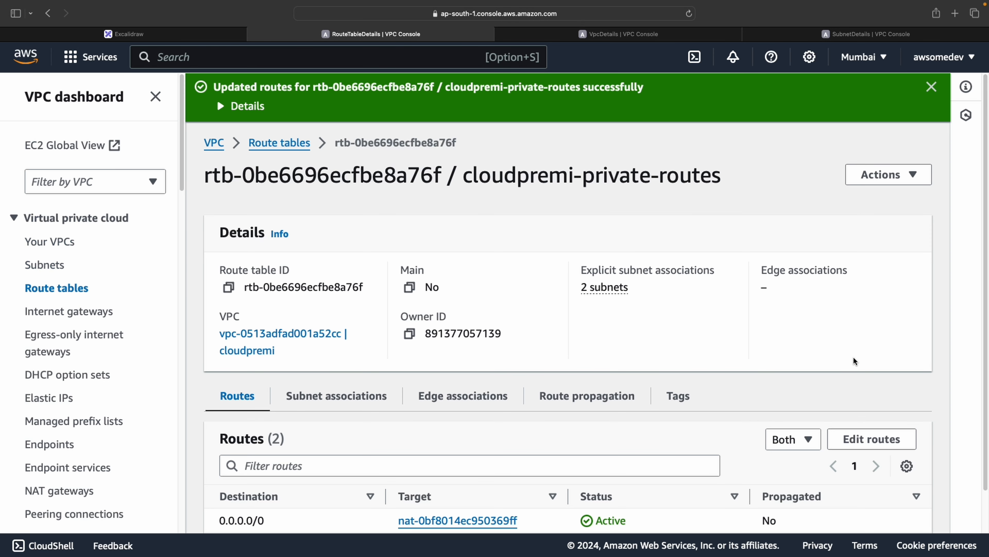
Review cloudpremi-private-routes' subnet associations and updated routes
{"action": "left_click", "coordinate": [939, 95]}
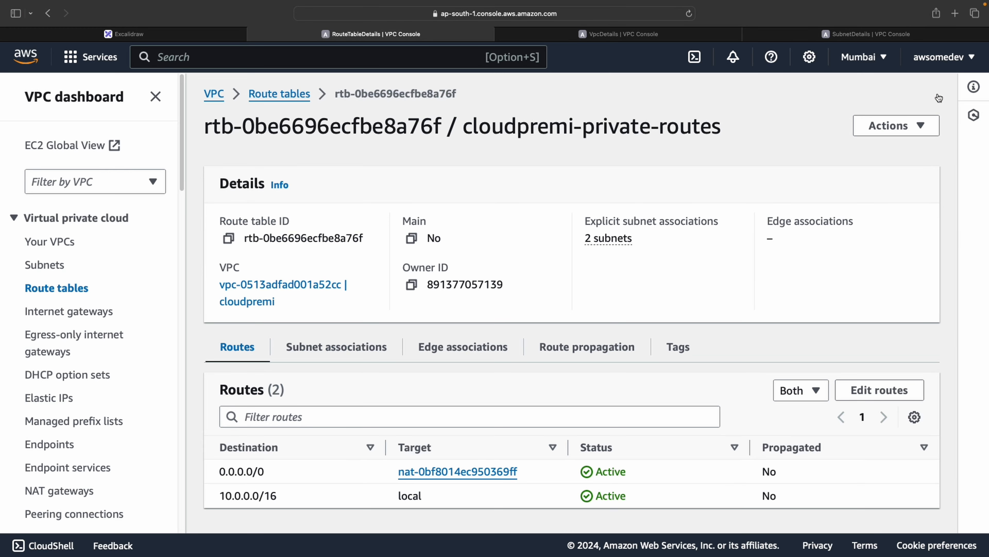
{"action": "left_click", "coordinate": [336, 348]}
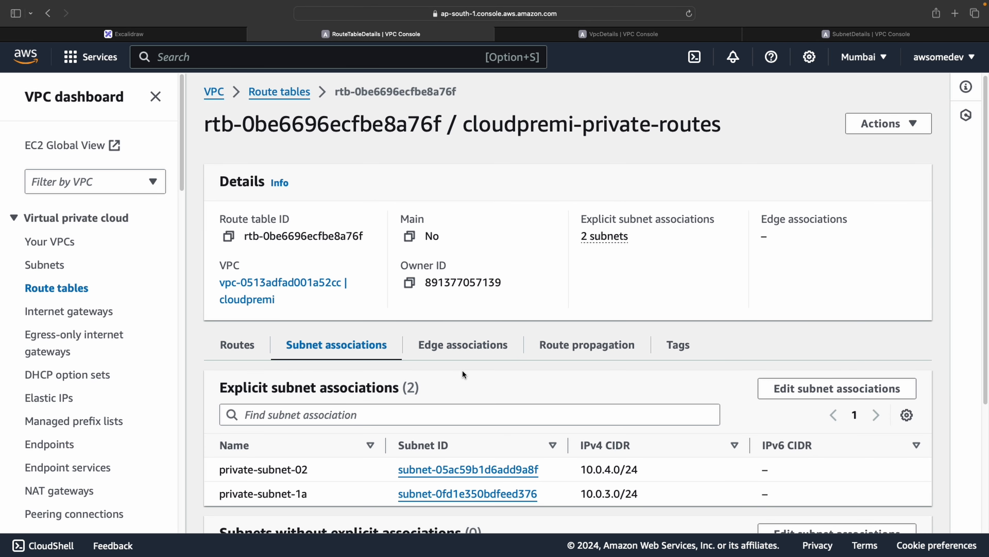
{"action": "scroll", "coordinate": [418, 410], "scroll_direction": "down", "scroll_amount": 2}
{"action": "scroll", "coordinate": [418, 411], "scroll_direction": "down", "scroll_amount": 3}
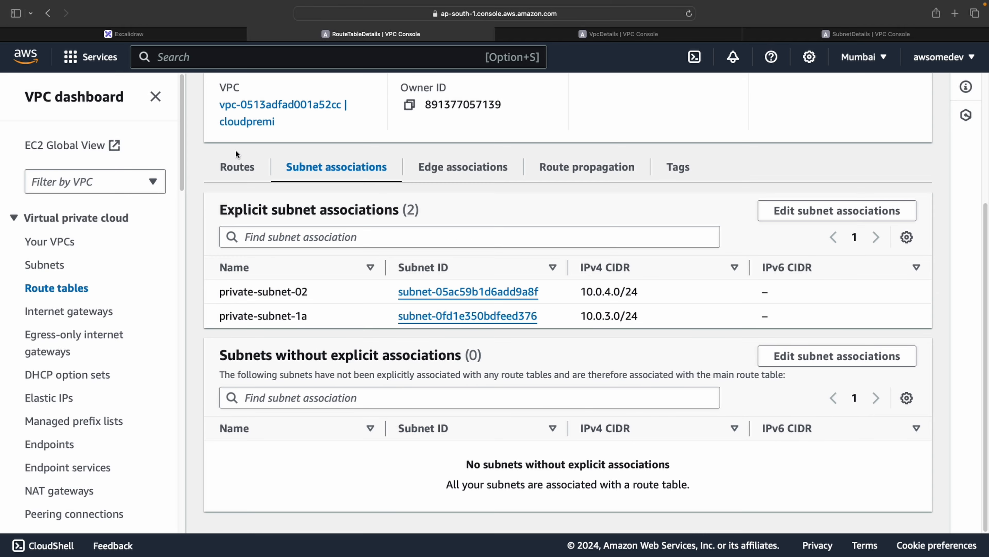
{"action": "left_click", "coordinate": [238, 164]}
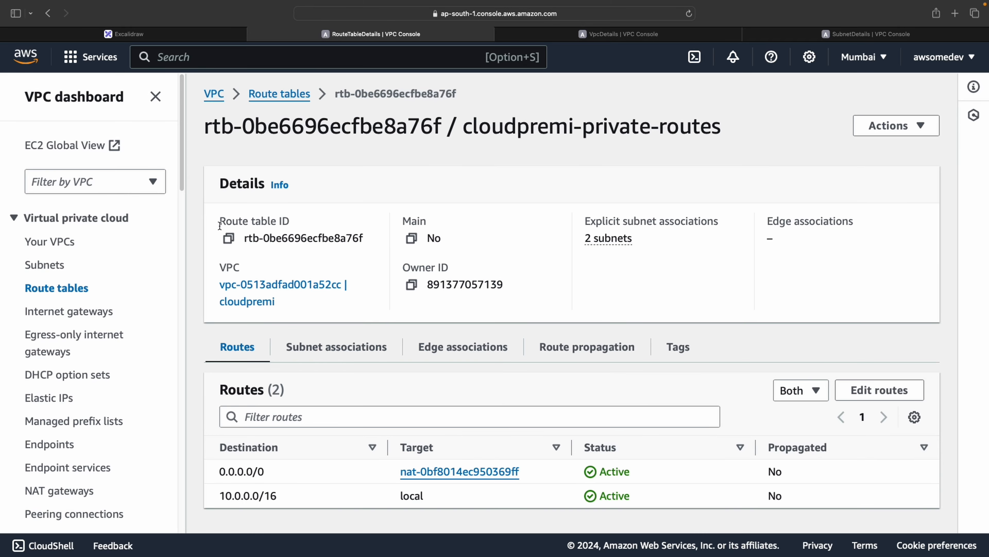
Open the cloudpremi VPC and examine its resource map of subnets and route tables
{"action": "left_click", "coordinate": [67, 245]}
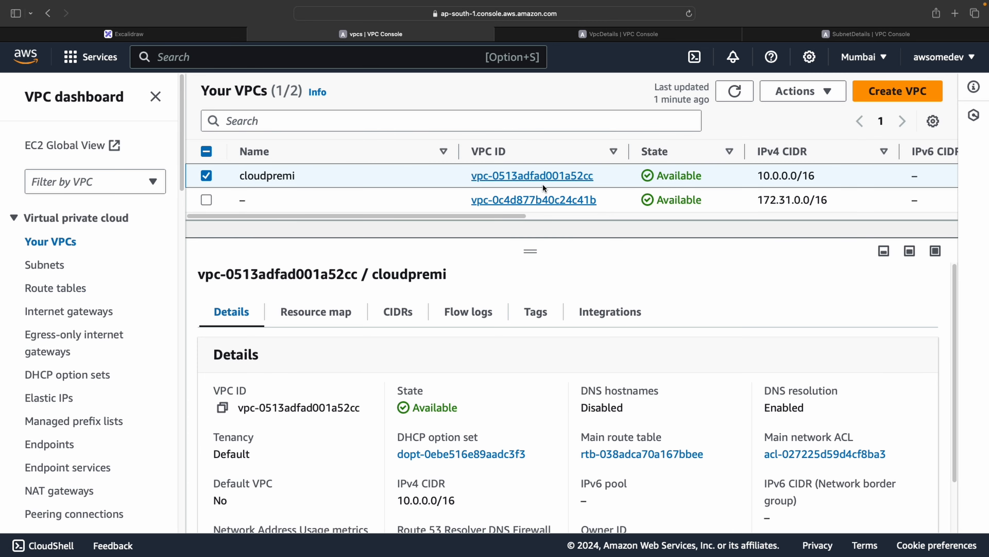
{"action": "left_click", "coordinate": [524, 176]}
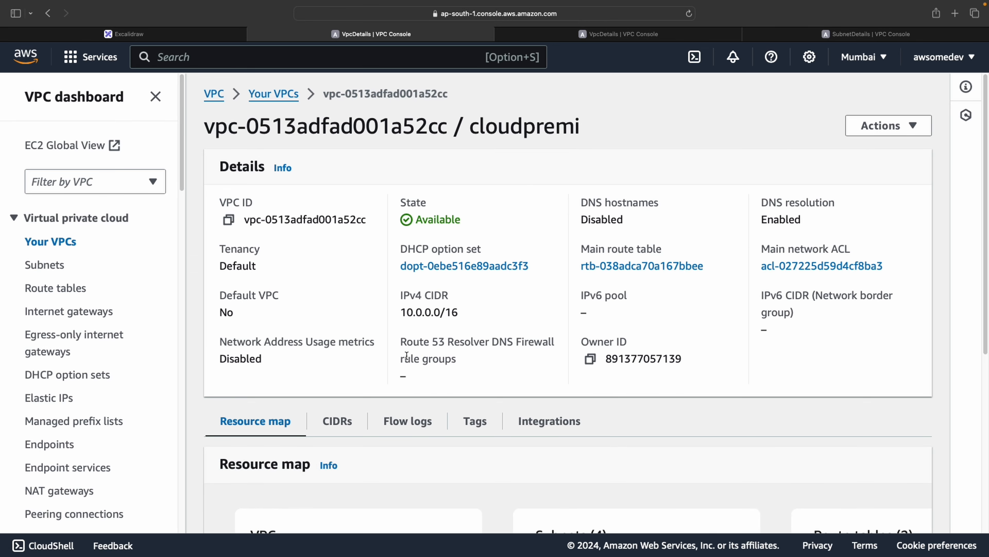
{"action": "scroll", "coordinate": [406, 353], "scroll_direction": "down", "scroll_amount": 5}
{"action": "left_click", "coordinate": [156, 96]}
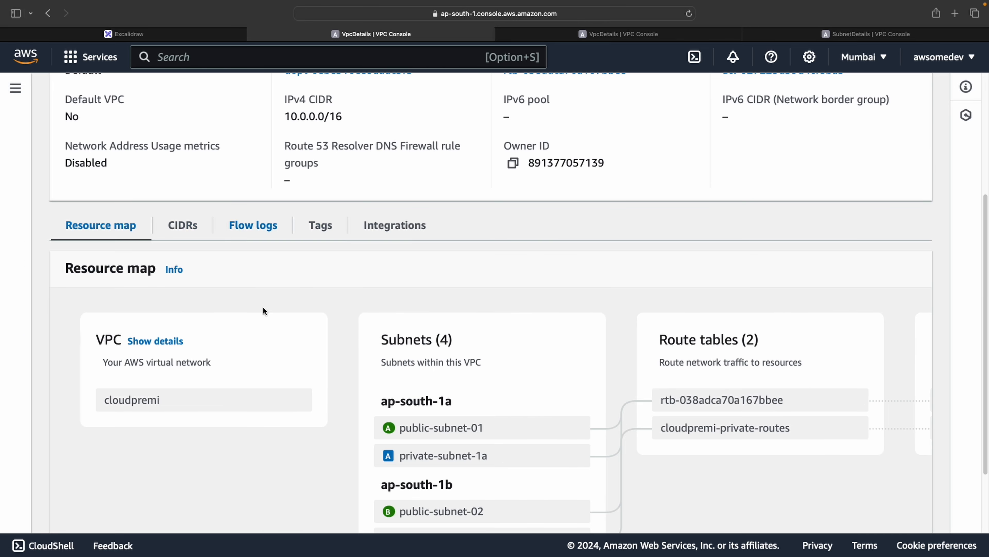
{"action": "scroll", "coordinate": [276, 429], "scroll_direction": "down", "scroll_amount": 1}
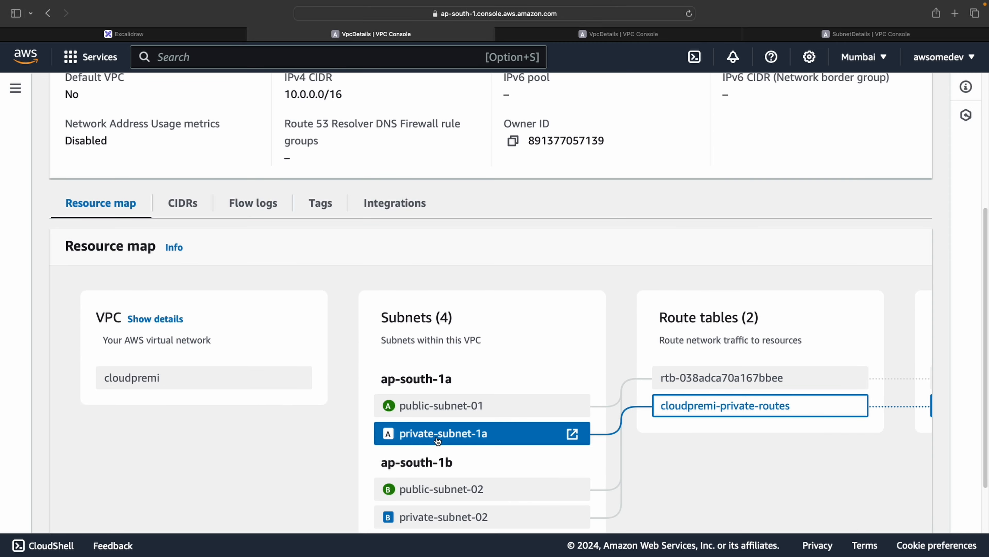
{"action": "scroll", "coordinate": [445, 440], "scroll_direction": "down", "scroll_amount": 2}
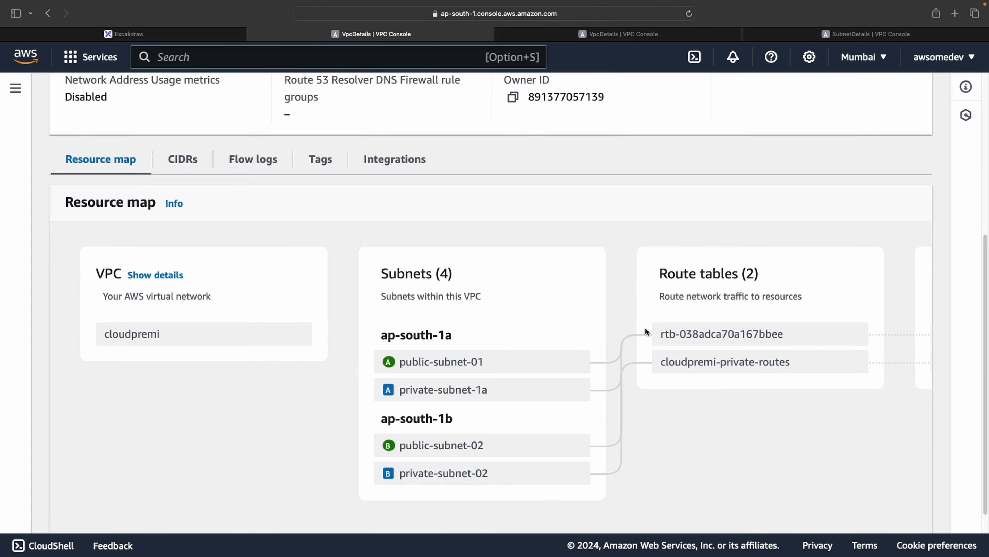
Trace the private subnets' route table to the NAT gateway in the resource map and inspect the gateway's details
{"action": "left_click", "coordinate": [536, 400]}
{"action": "left_click", "coordinate": [687, 363]}
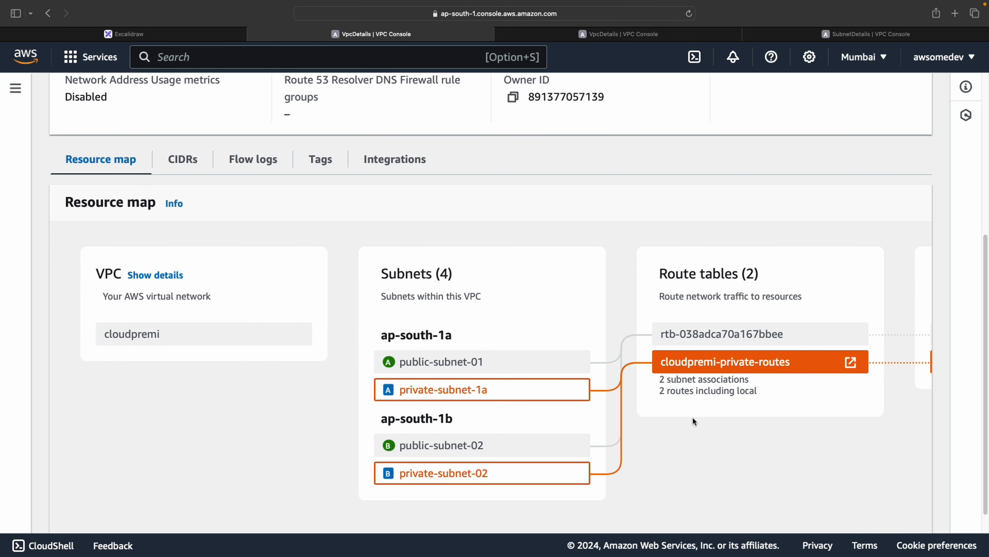
{"action": "scroll", "coordinate": [691, 419], "scroll_direction": "down", "scroll_amount": 1}
{"action": "left_click_drag", "start_coordinate": [666, 508], "coordinate": [917, 507]}
{"action": "left_click", "coordinate": [824, 334]}
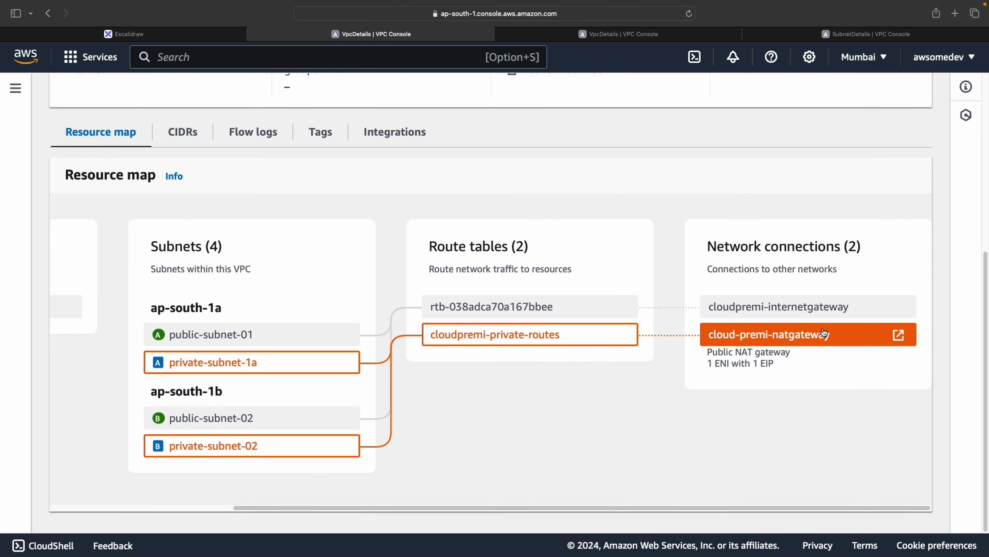
{"action": "left_click_drag", "start_coordinate": [710, 362], "coordinate": [793, 362]}
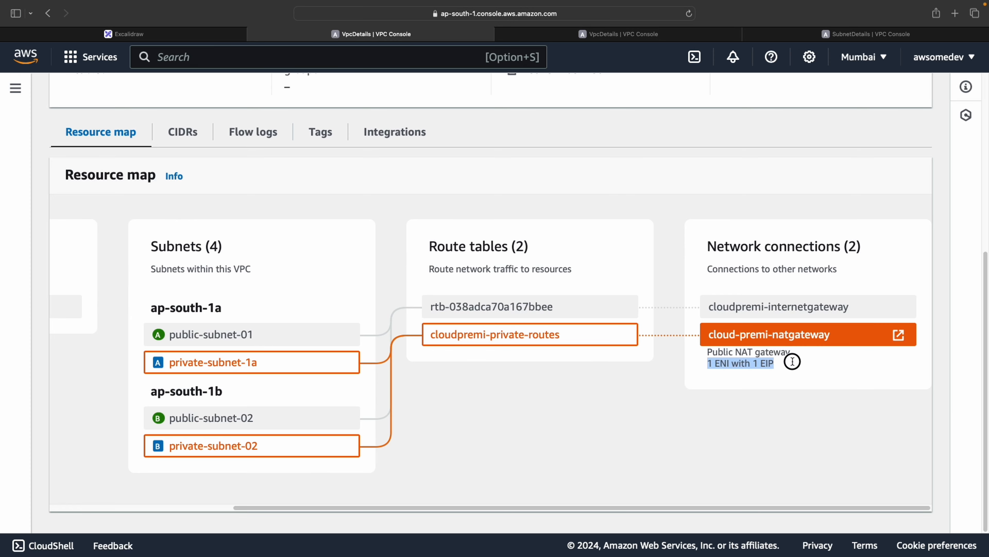
{"action": "left_click", "coordinate": [793, 362]}
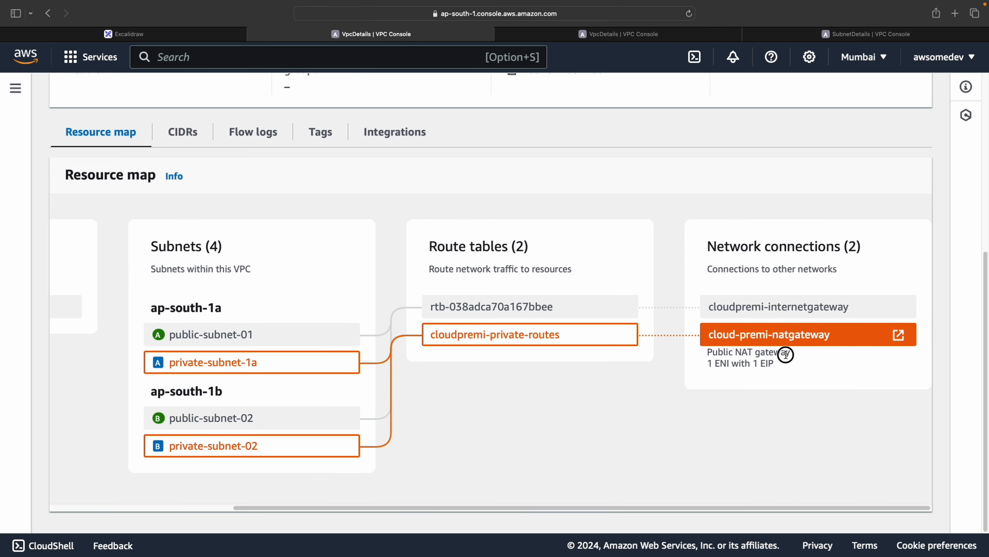
{"action": "left_click_drag", "start_coordinate": [786, 354], "coordinate": [711, 357]}
Switch to the Excalidraw diagram and mark the Deprovisioning of Resources line with a short stroke
{"action": "left_click", "coordinate": [168, 34]}
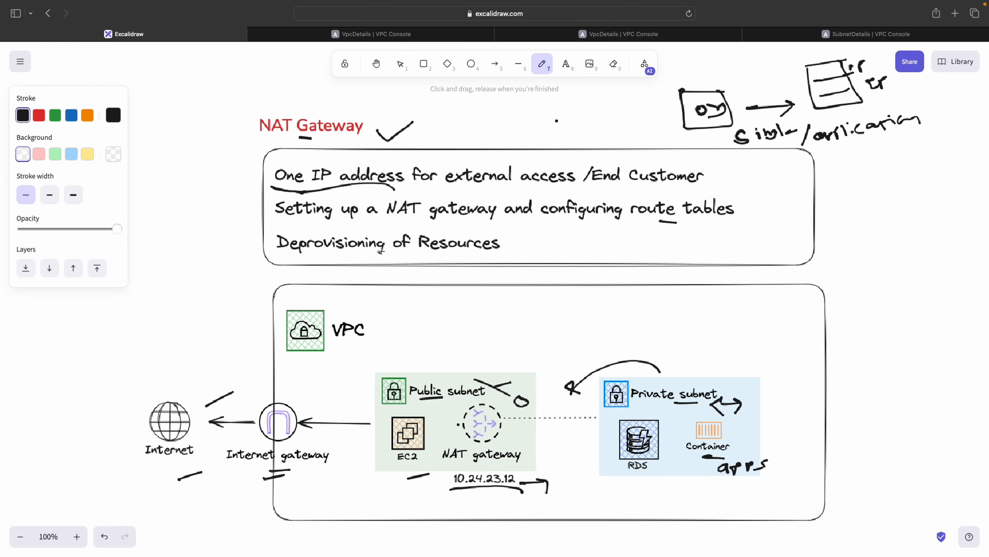
{"action": "left_click_drag", "start_coordinate": [251, 250], "coordinate": [264, 253]}
Select cloud-premi-natgateway among the NAT gateways and open its actions to show the Delete NAT gateway option
{"action": "left_click", "coordinate": [656, 31]}
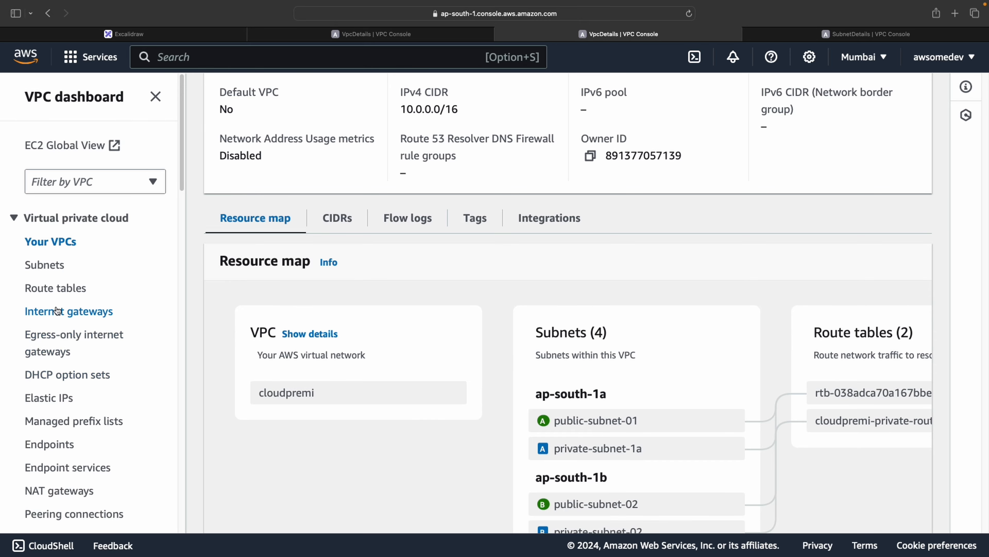
{"action": "left_click", "coordinate": [60, 489]}
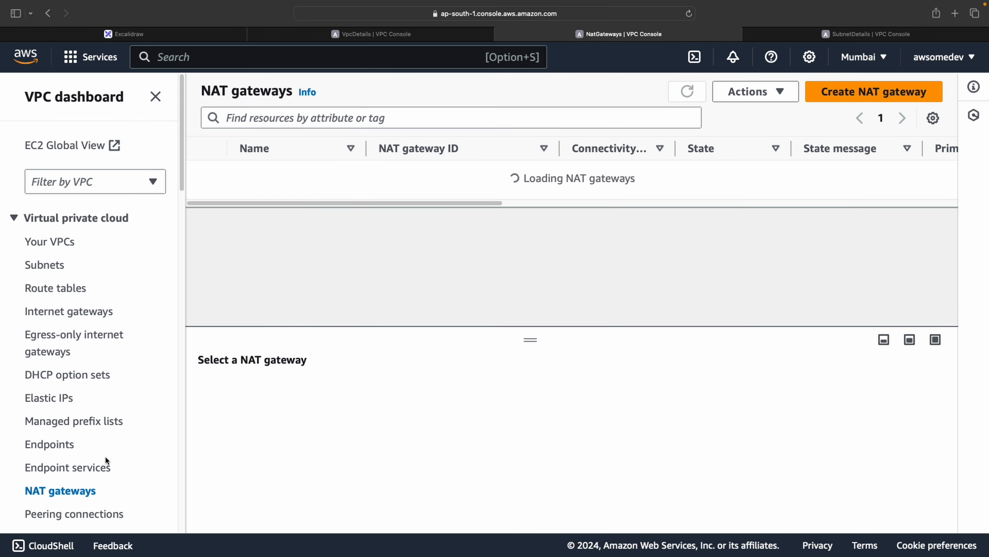
{"action": "left_click", "coordinate": [219, 174]}
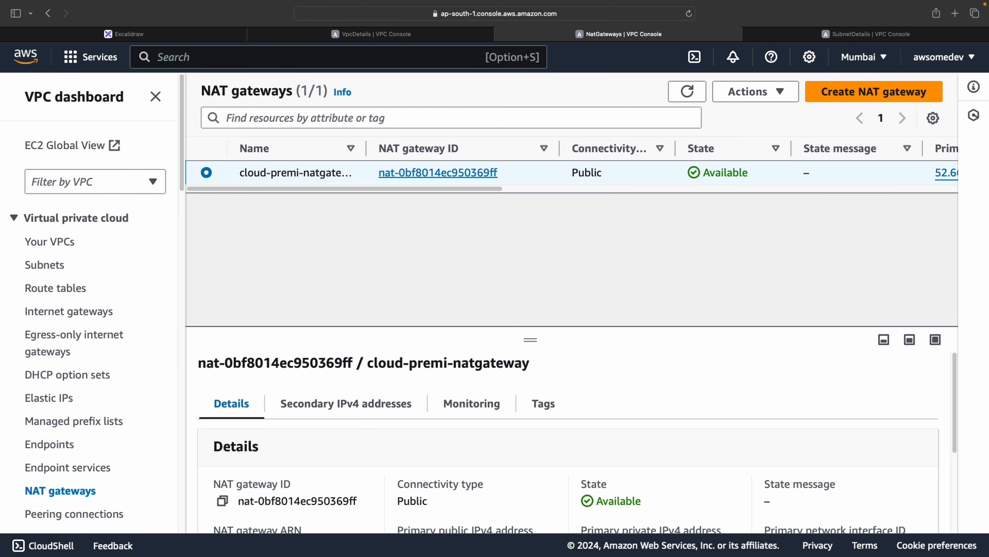
{"action": "left_click", "coordinate": [754, 92]}
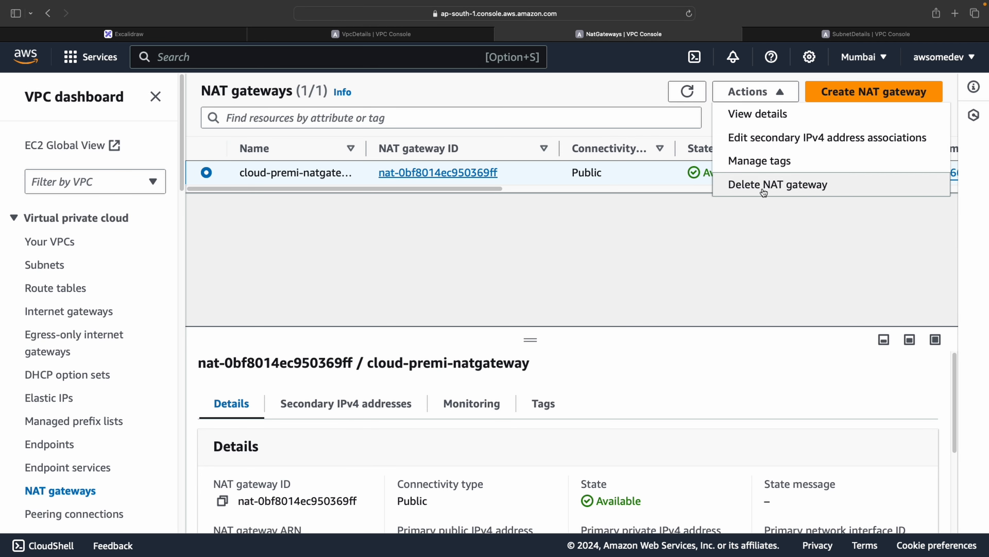
{"action": "left_click", "coordinate": [192, 312]}
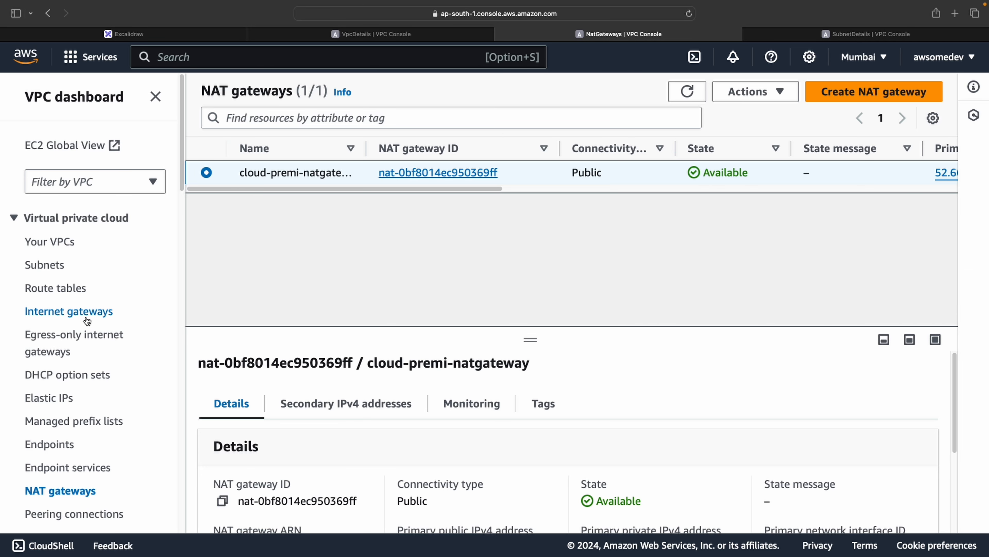
Select cloudpremi-private-routes among the route tables, then return to the Excalidraw diagram
{"action": "left_click", "coordinate": [78, 290]}
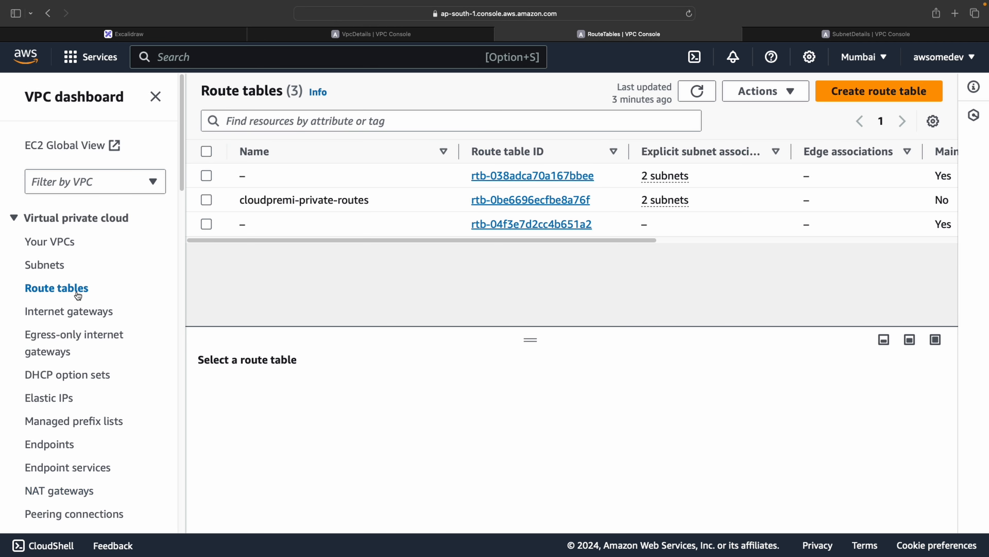
{"action": "left_click", "coordinate": [207, 200]}
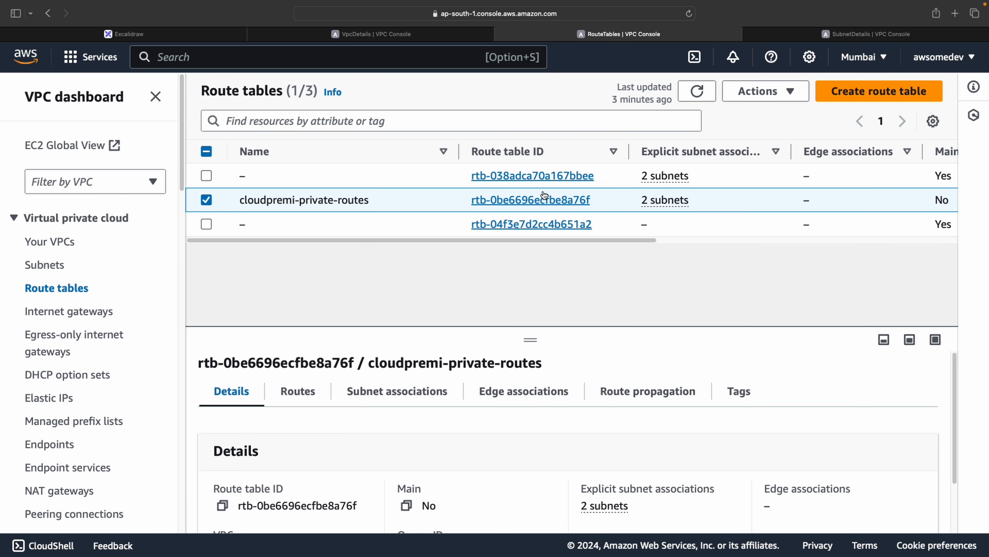
{"action": "mouse_move", "coordinate": [433, 42]}
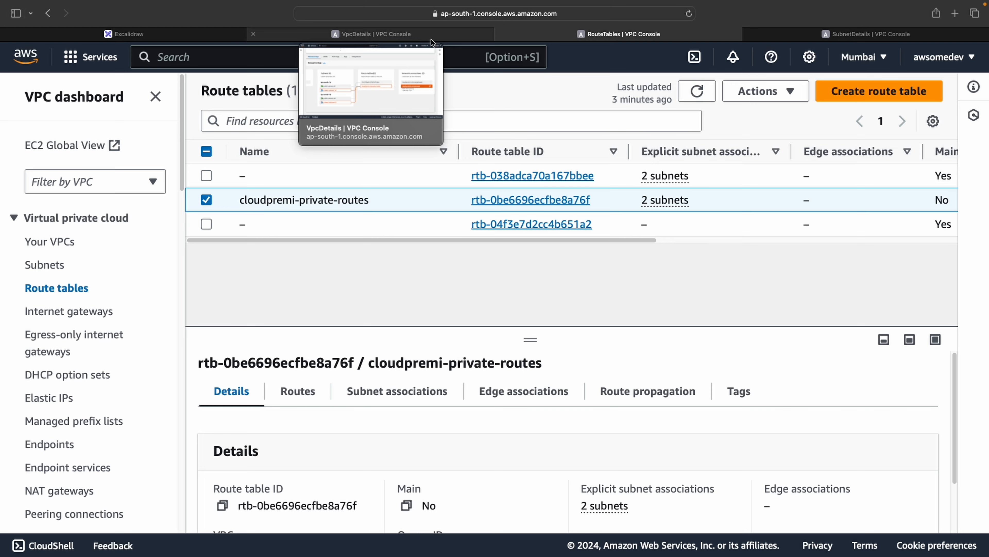
{"action": "left_click", "coordinate": [183, 38]}
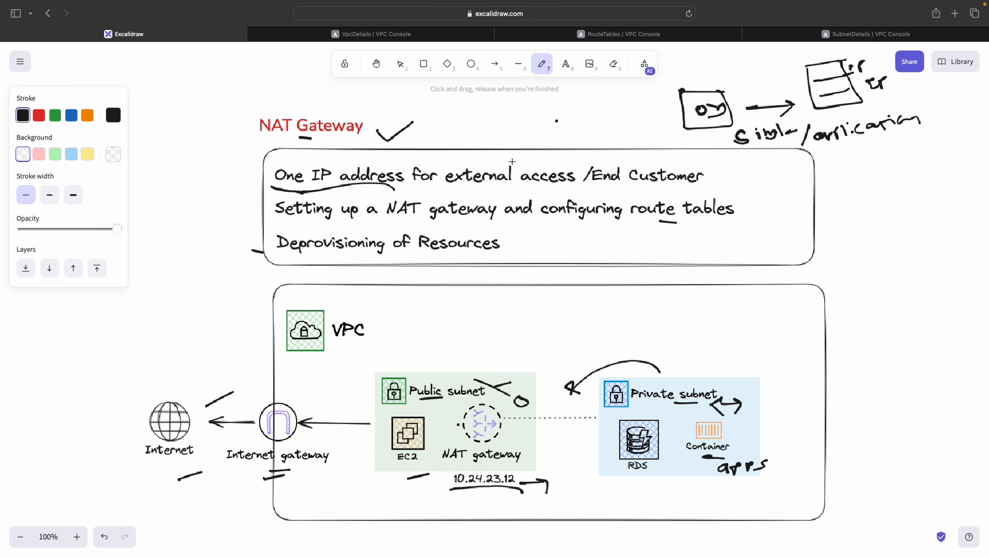